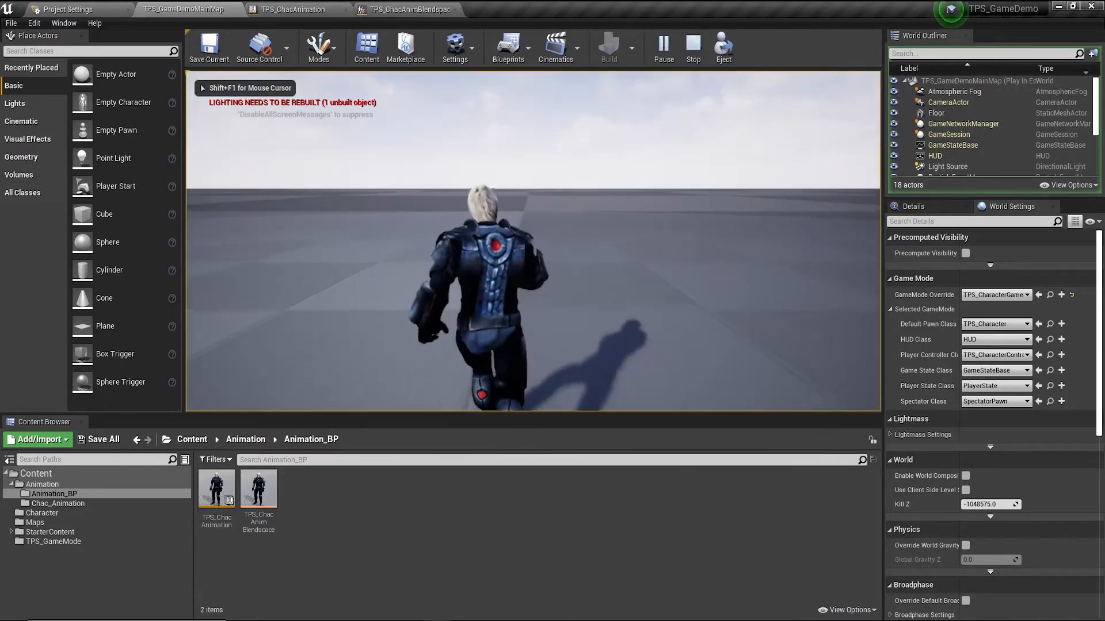
Play-test the character's left and backward movement in the main map and end the play session
{"action": "key", "text": "a"}
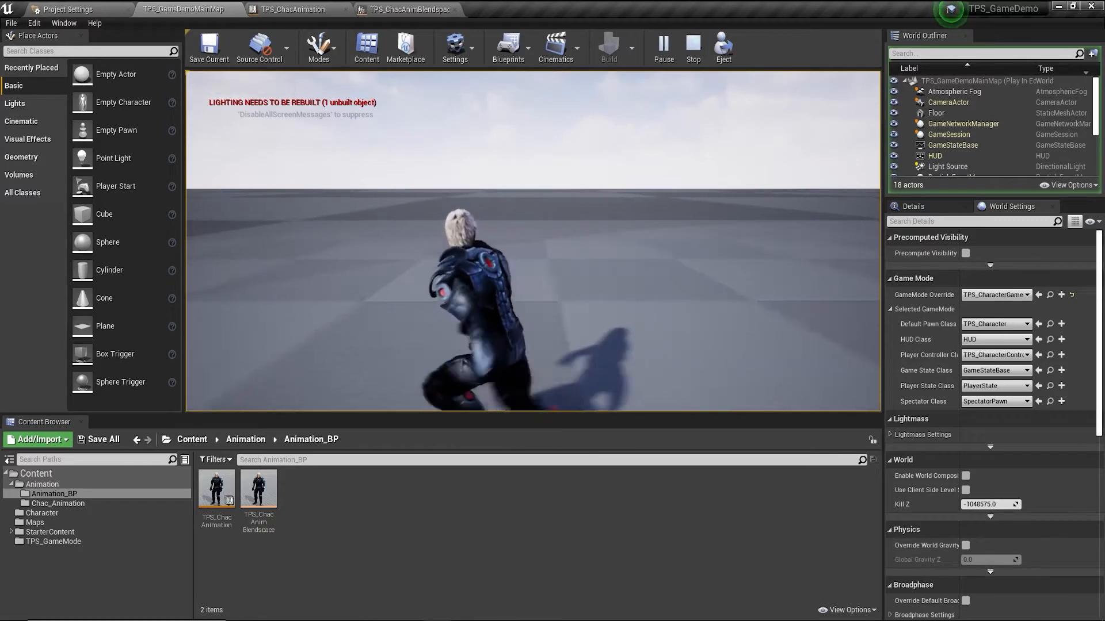
{"action": "key", "text": "s"}
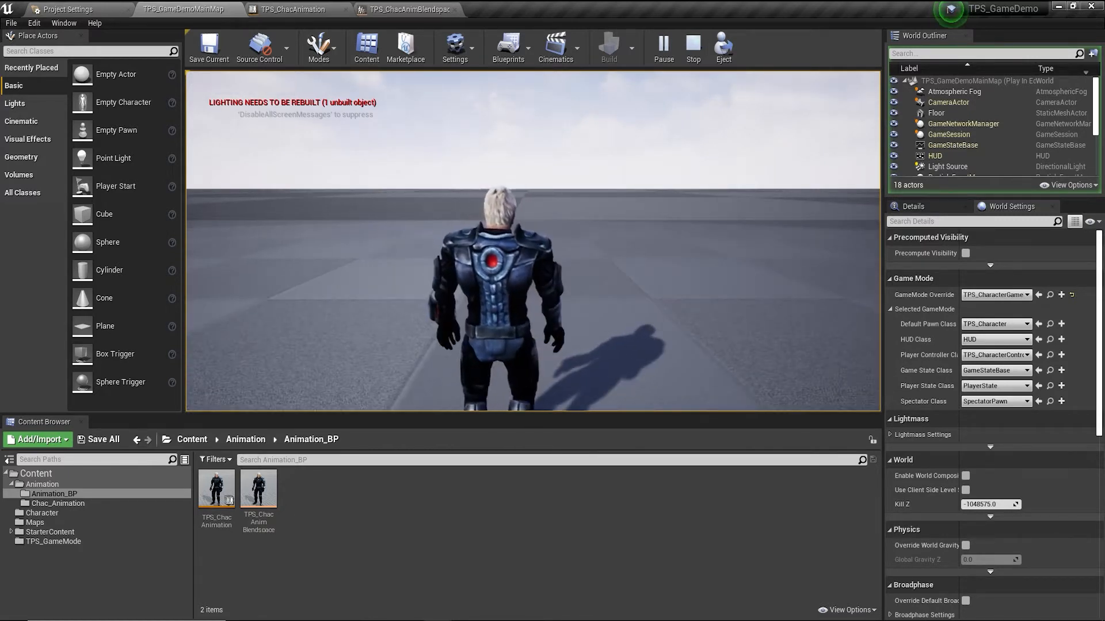
{"action": "key", "text": "Escape"}
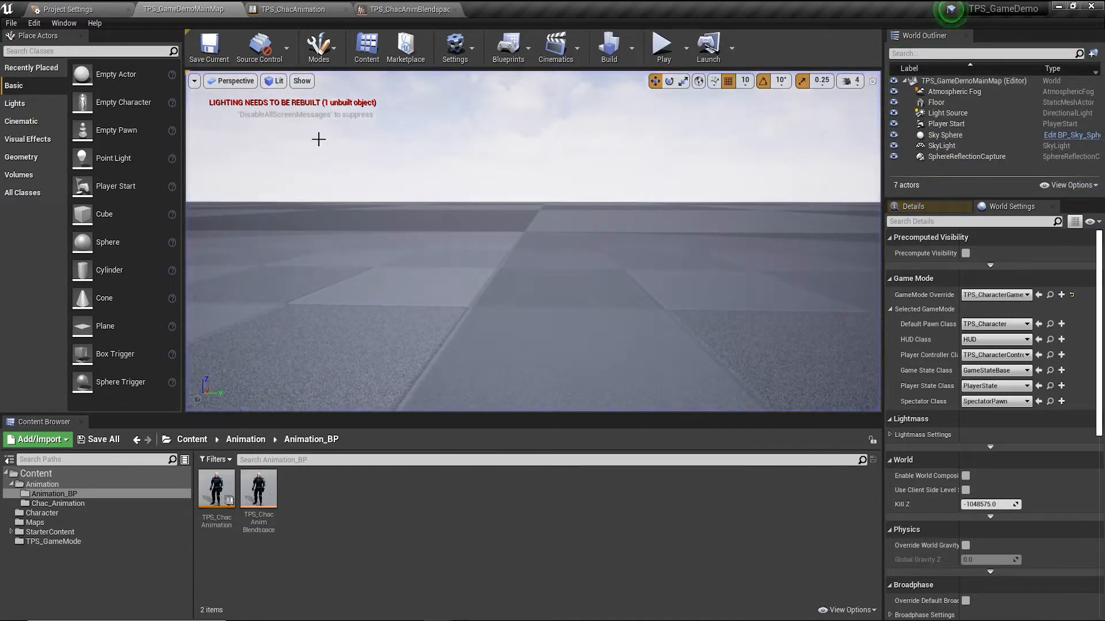
In TPS_ChacAnimBlendspace, replace the Walking sample at Chac_Direction 90, Chac_Velocity 600 with Running_Right_Strafe
{"action": "left_click", "coordinate": [383, 8]}
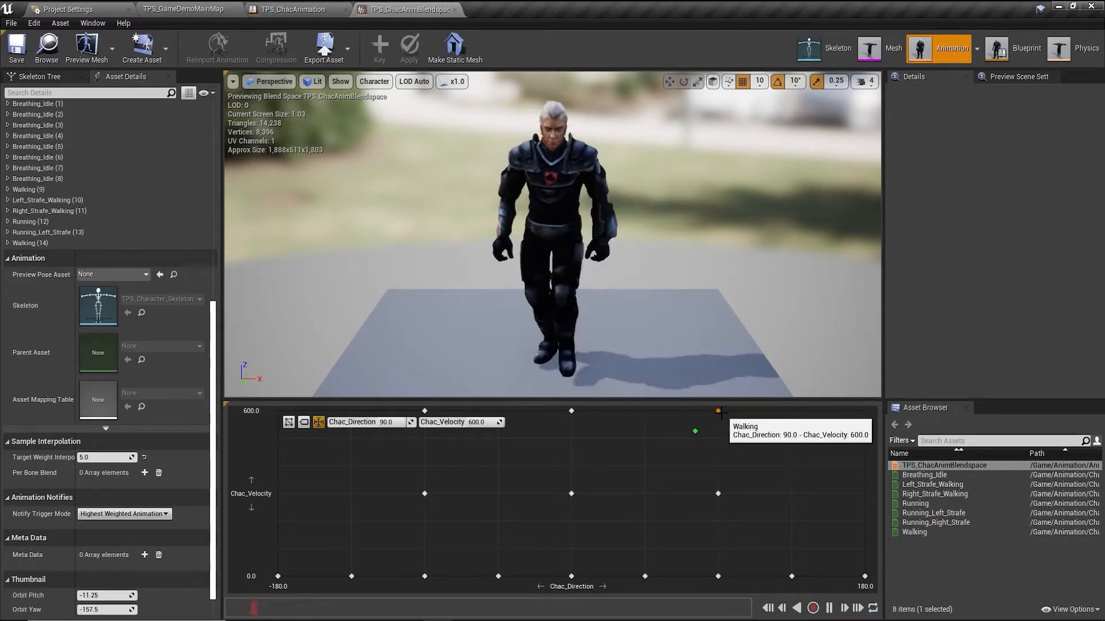
{"action": "key", "text": "Delete"}
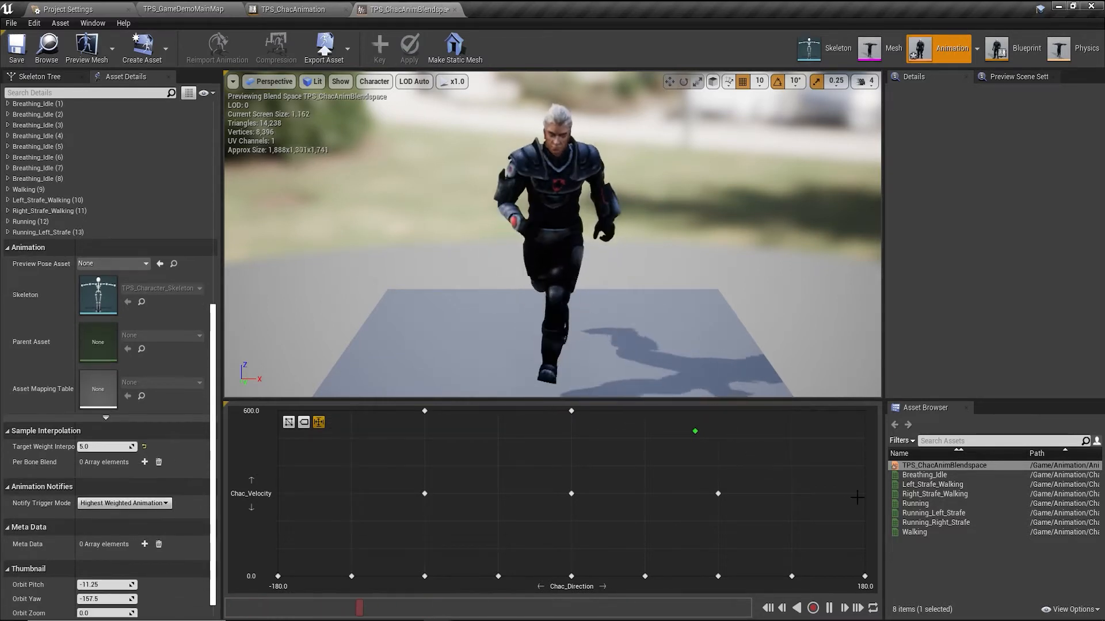
{"action": "left_click_drag", "start_coordinate": [914, 532], "coordinate": [718, 412]}
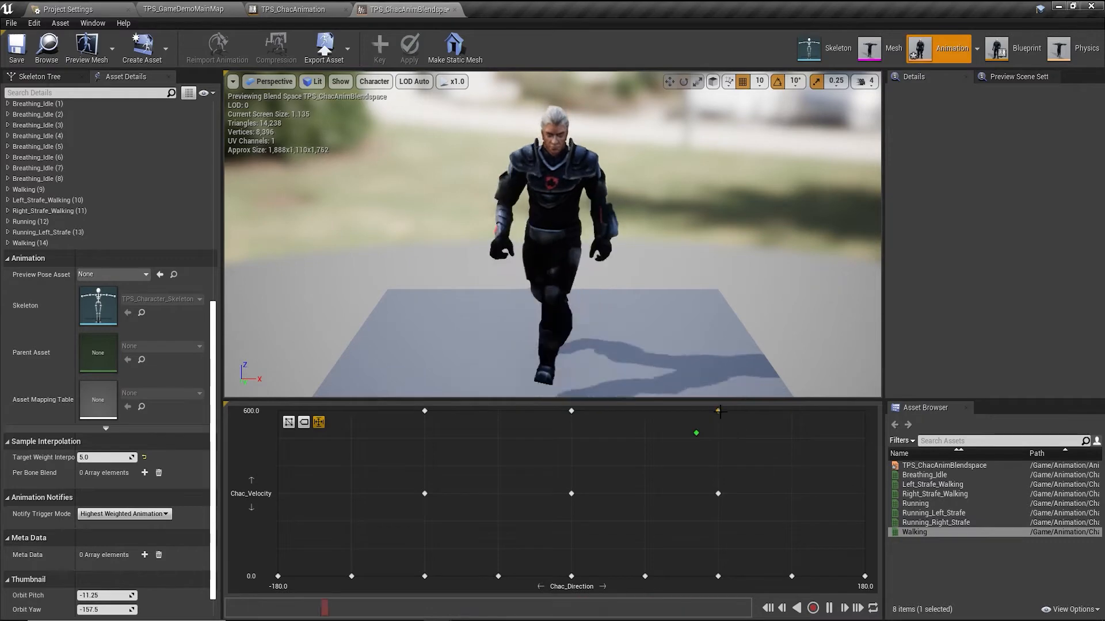
{"action": "key", "text": "Delete"}
{"action": "left_click", "coordinate": [934, 523]}
{"action": "left_click_drag", "start_coordinate": [934, 522], "coordinate": [720, 412]}
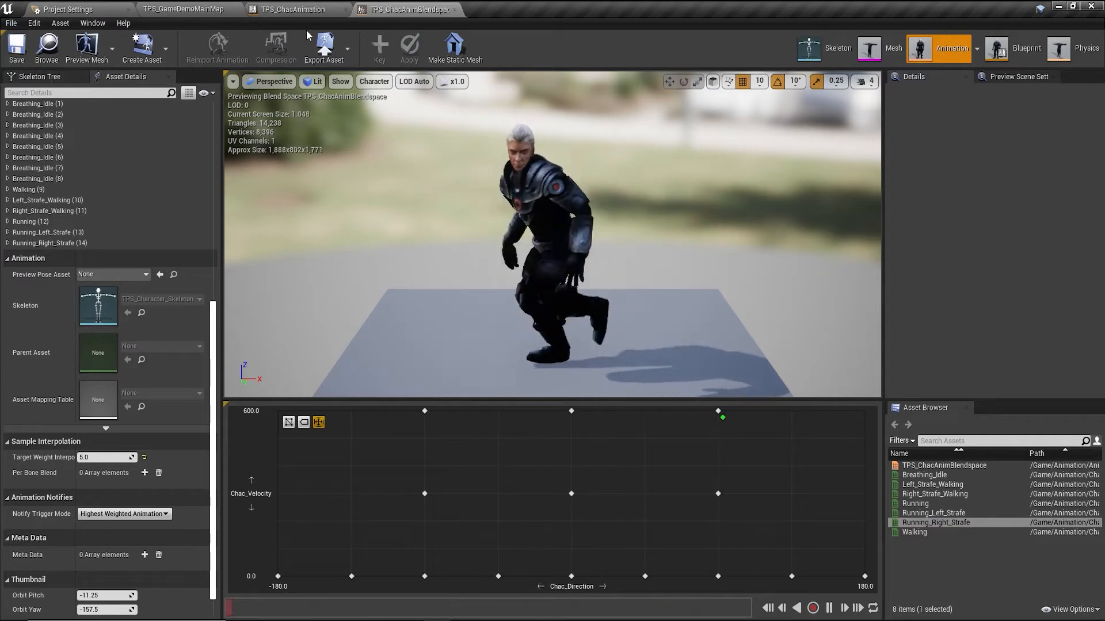
Play-test the character in TPS_GameDemoMainMap by running forward and left, and end the play session
{"action": "left_click", "coordinate": [190, 9]}
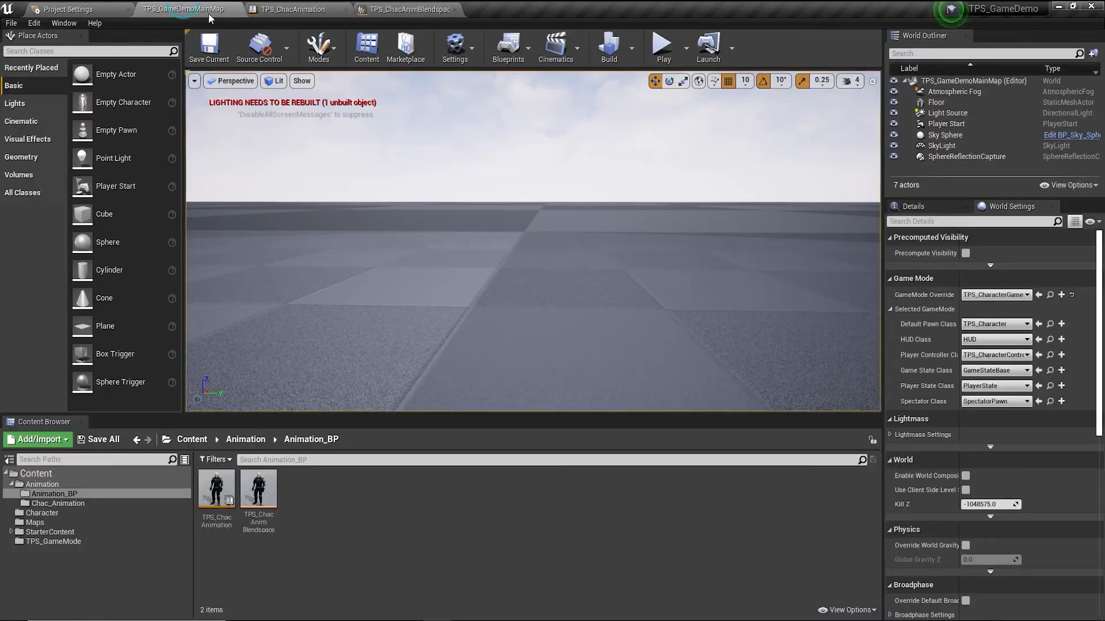
{"action": "left_click", "coordinate": [661, 49]}
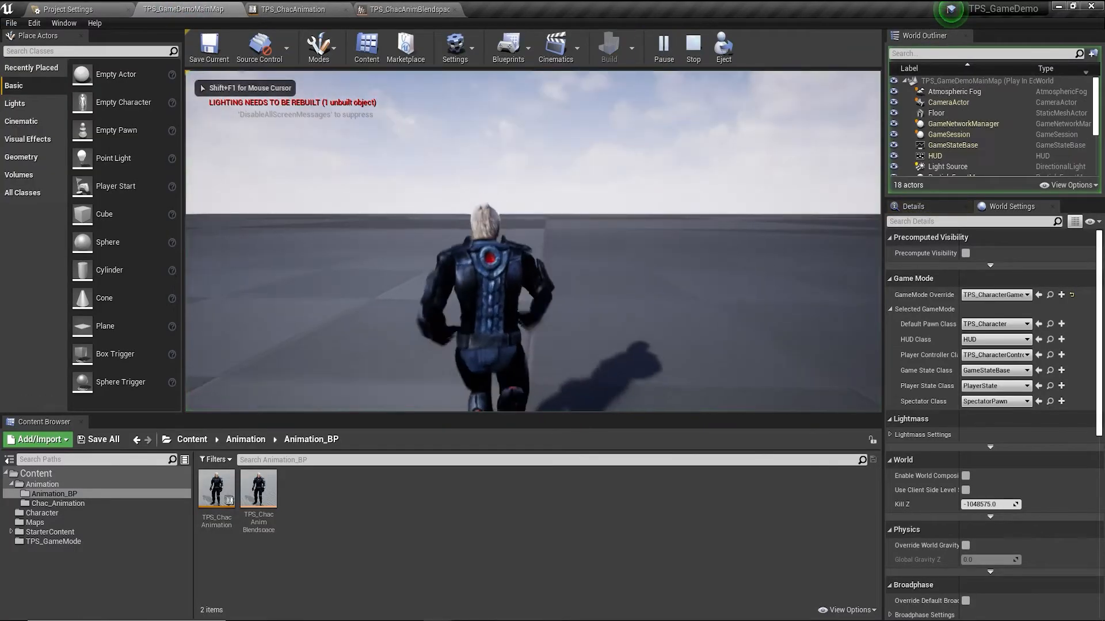
{"action": "key", "text": "w"}
{"action": "key", "text": "a"}
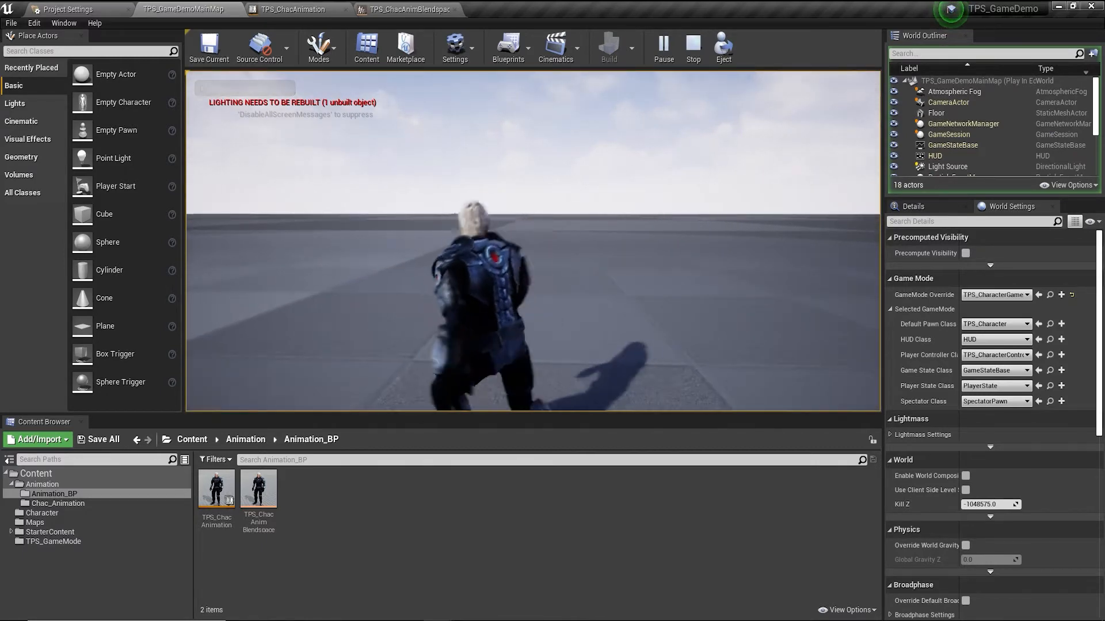
{"action": "key", "text": "Escape"}
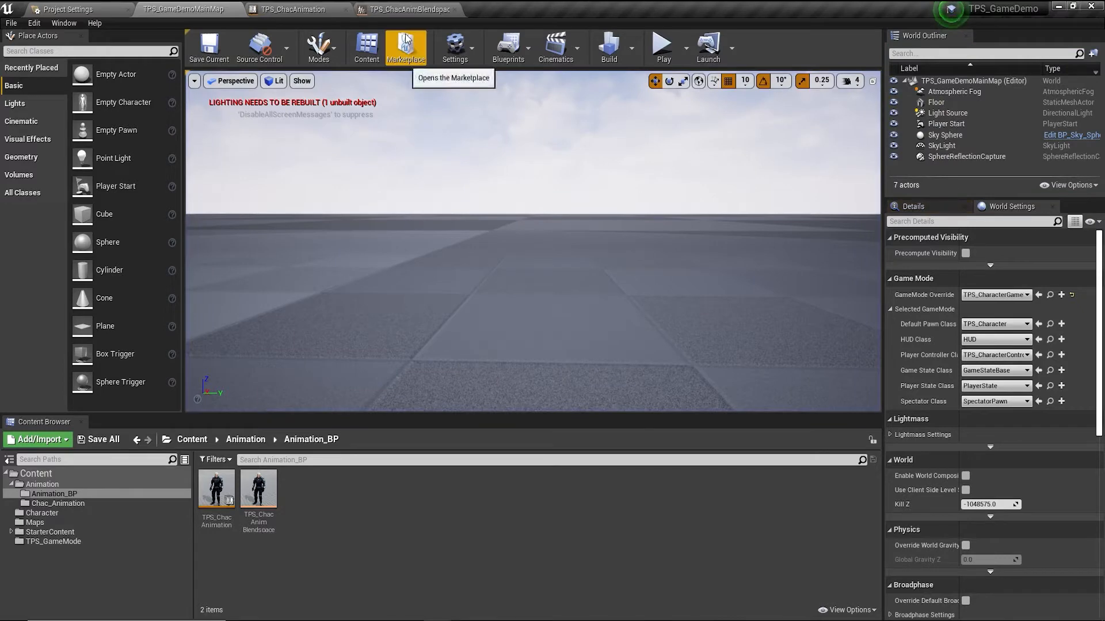
{"action": "left_click", "coordinate": [409, 9]}
{"action": "left_click", "coordinate": [293, 9]}
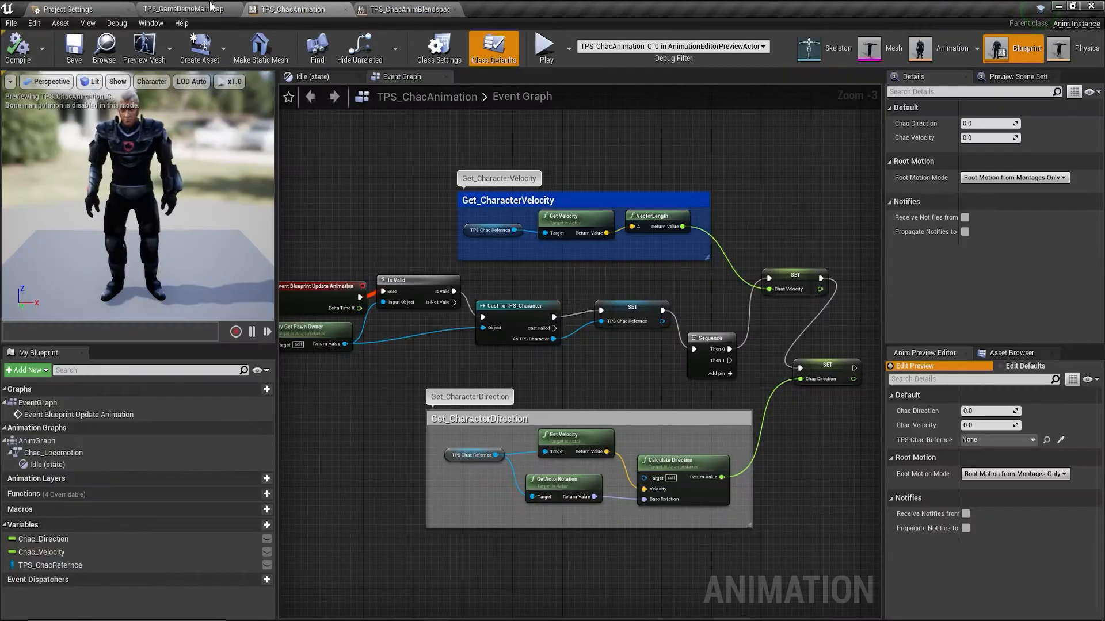
{"action": "left_click", "coordinate": [182, 9]}
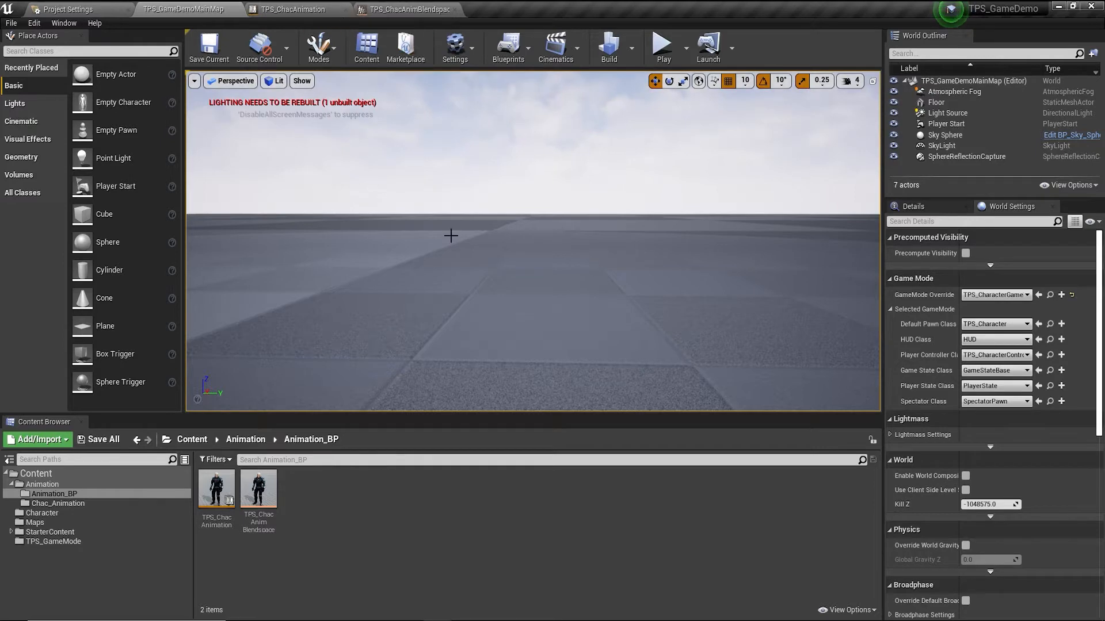
Open the TPS_Character blueprint from the TPS_GameMode folder and show its viewport
{"action": "left_click", "coordinate": [40, 543]}
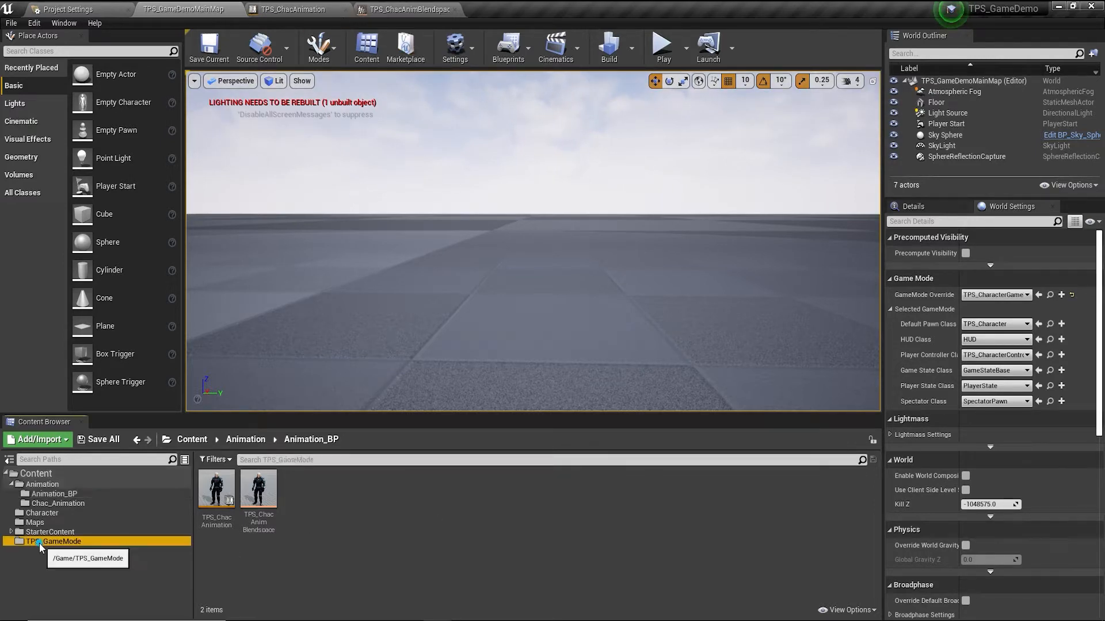
{"action": "double_click", "coordinate": [217, 490]}
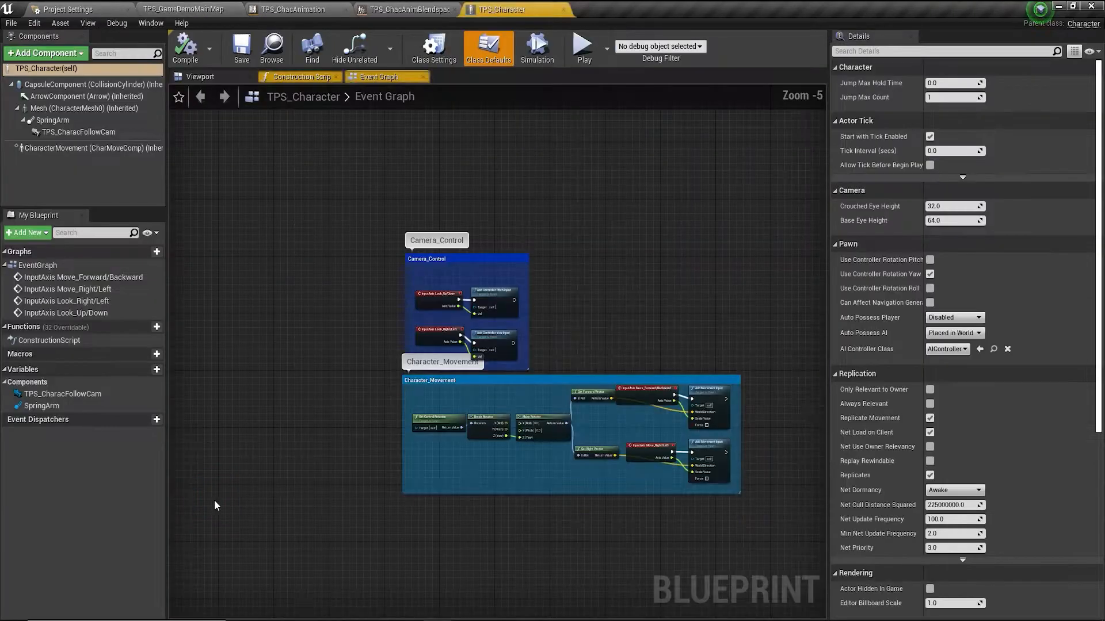
{"action": "mouse_move", "coordinate": [372, 308]}
{"action": "right_mouse_down"}
{"action": "mouse_move", "coordinate": [344, 277]}
{"action": "mouse_move", "coordinate": [360, 293]}
{"action": "right_mouse_up"}
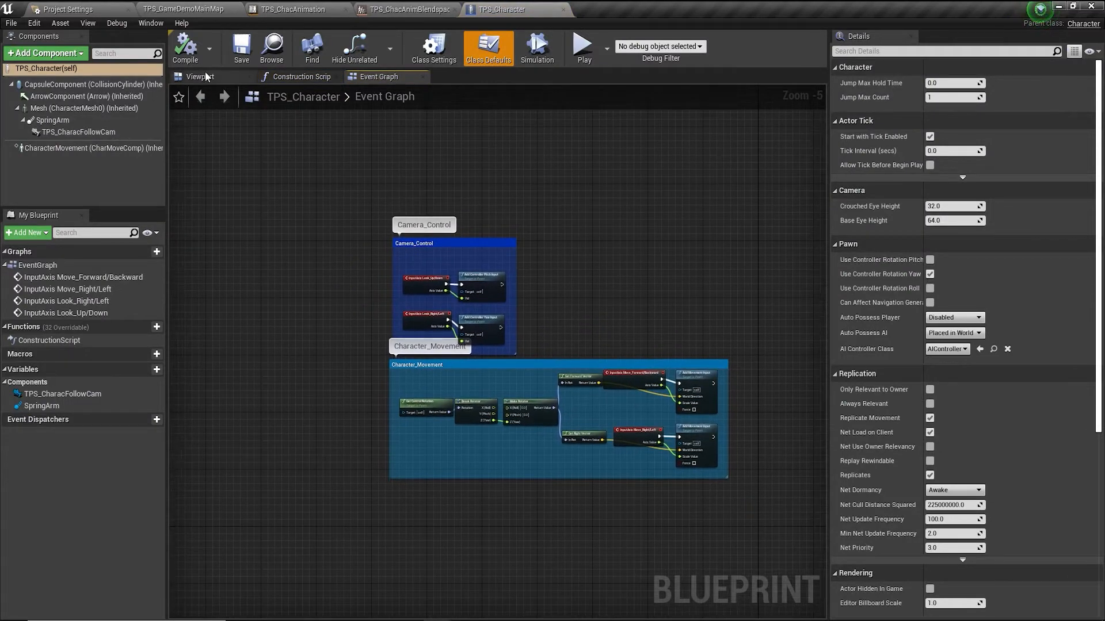
{"action": "left_click", "coordinate": [199, 77]}
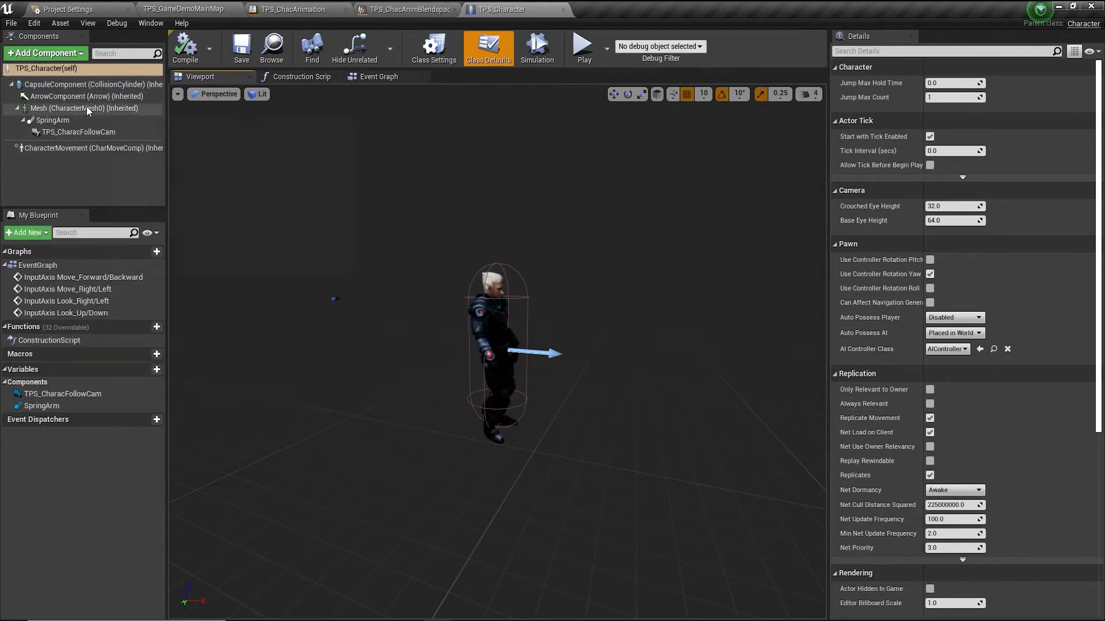
Try the SpringArm without Use Pawn Control Rotation in a play test, and re-enable the option
{"action": "left_click", "coordinate": [39, 122]}
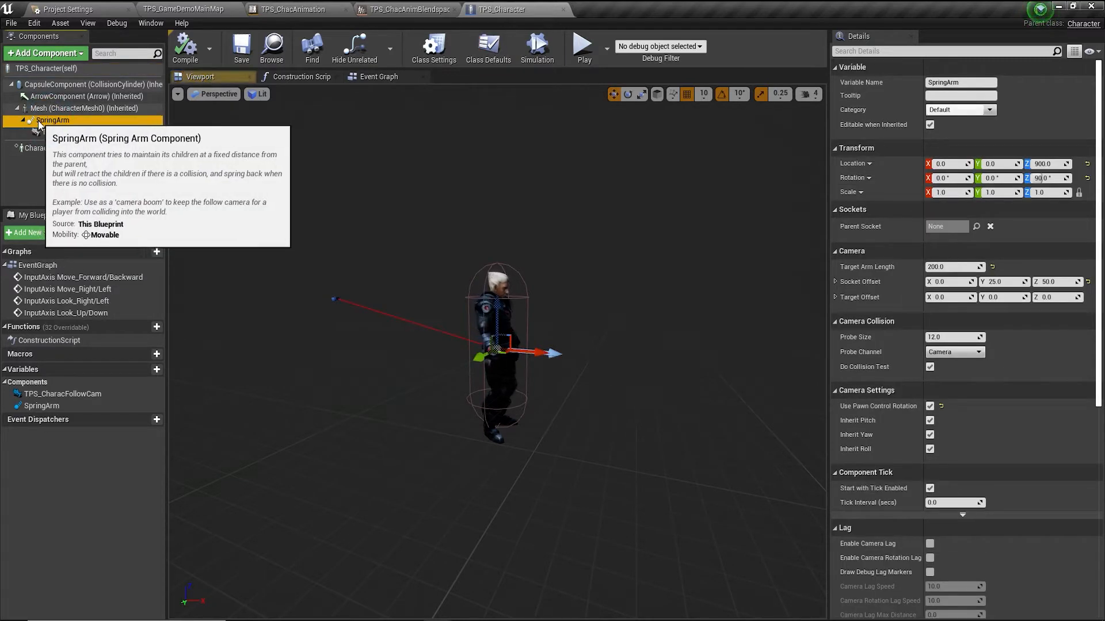
{"action": "mouse_move", "coordinate": [886, 413]}
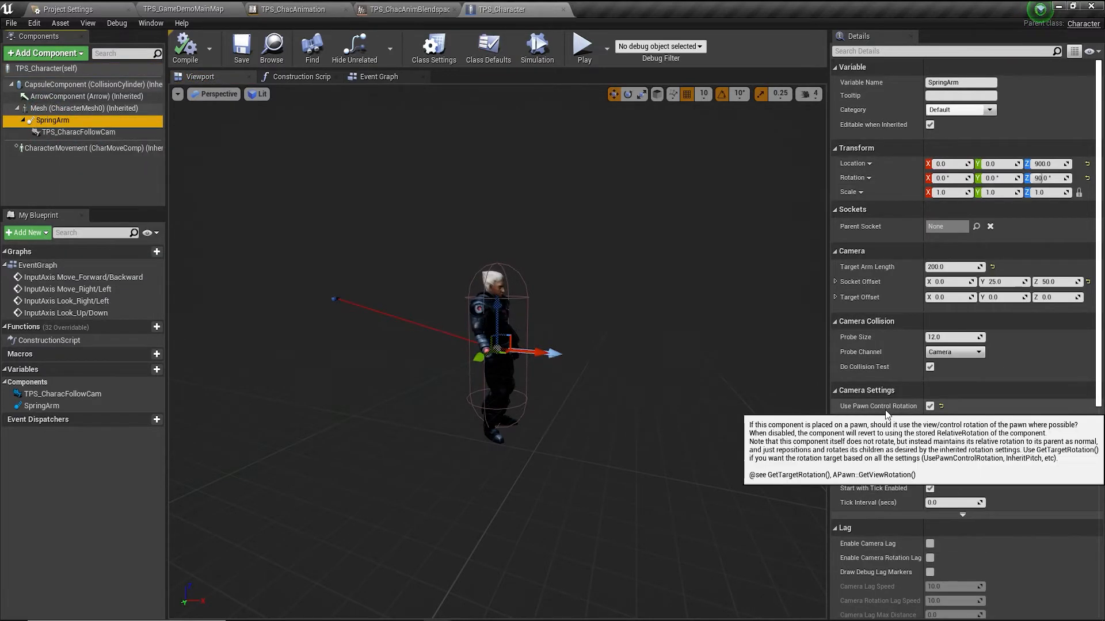
{"action": "left_click", "coordinate": [930, 407]}
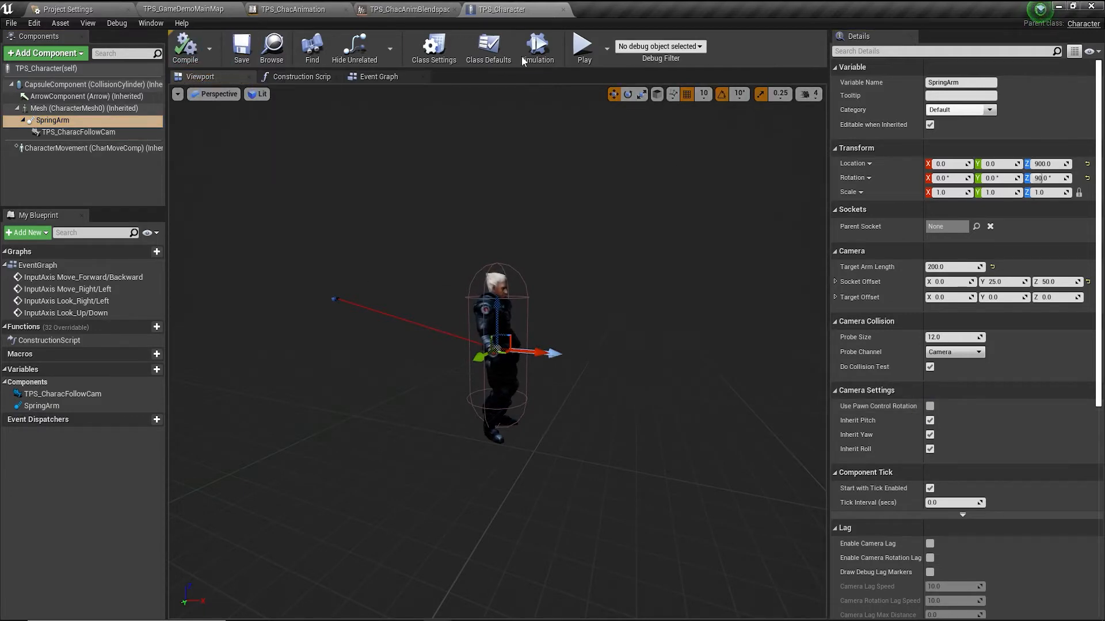
{"action": "left_click", "coordinate": [582, 47]}
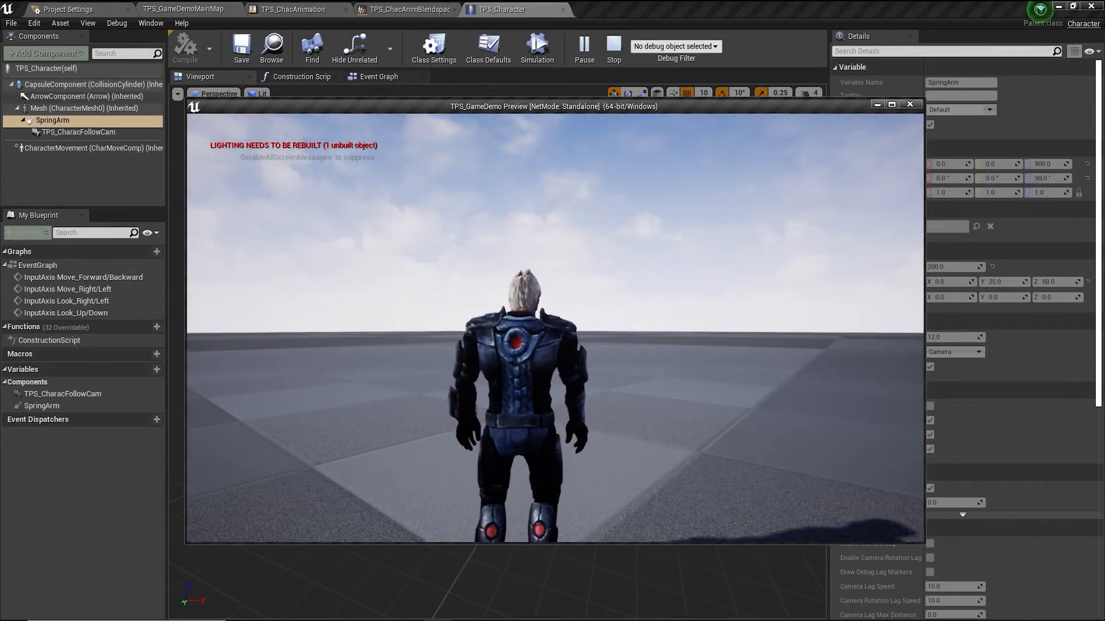
{"action": "key", "text": "Escape"}
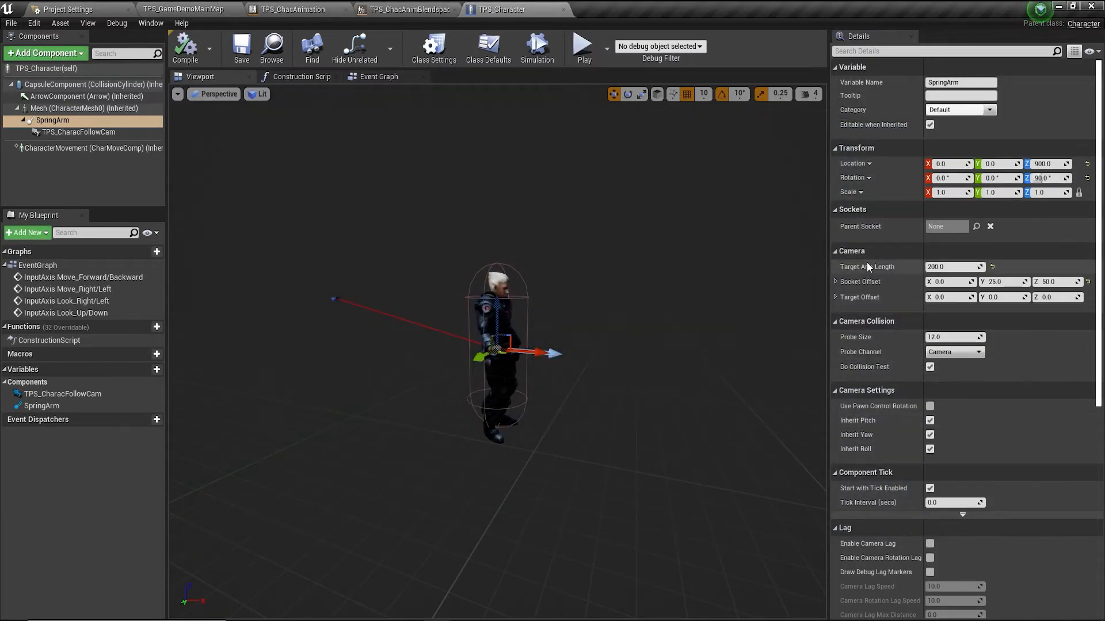
{"action": "left_click", "coordinate": [929, 406]}
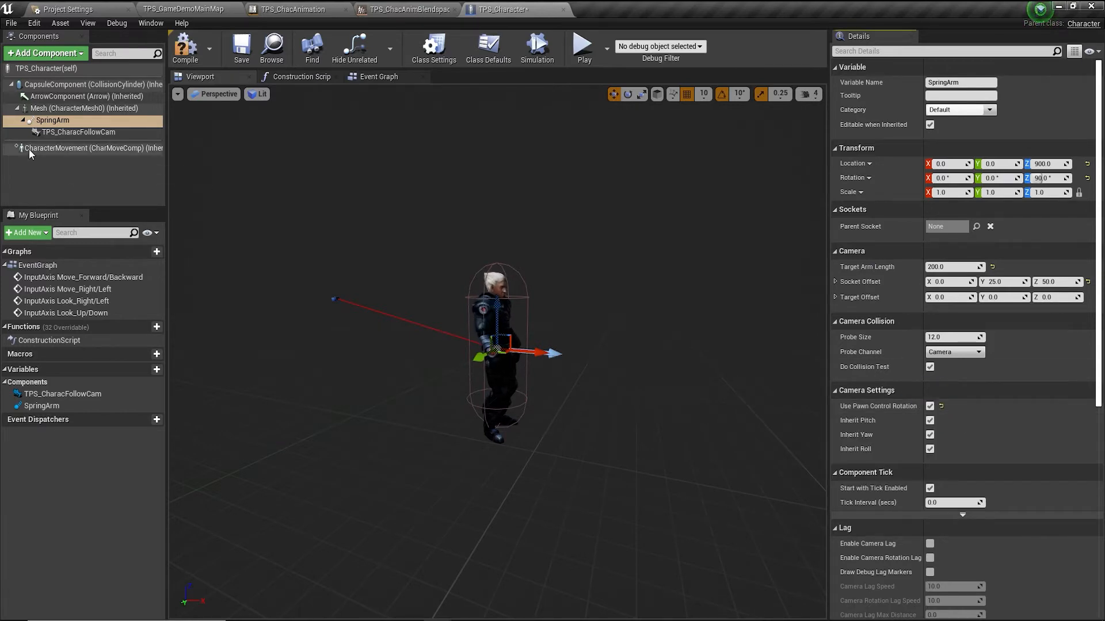
Check the CharacterMovement component's Rotation Settings, including Use Controller Desired Rotation and Orient Rotation to Movement
{"action": "left_click", "coordinate": [58, 148]}
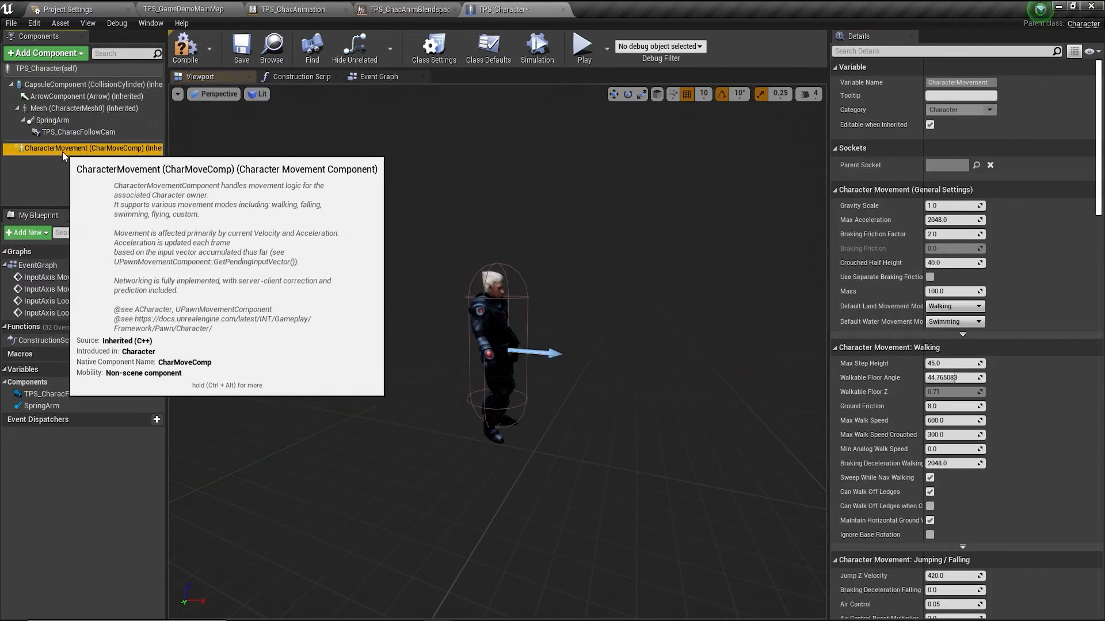
{"action": "scroll", "coordinate": [1060, 332], "scroll_direction": "down", "scroll_amount": 10}
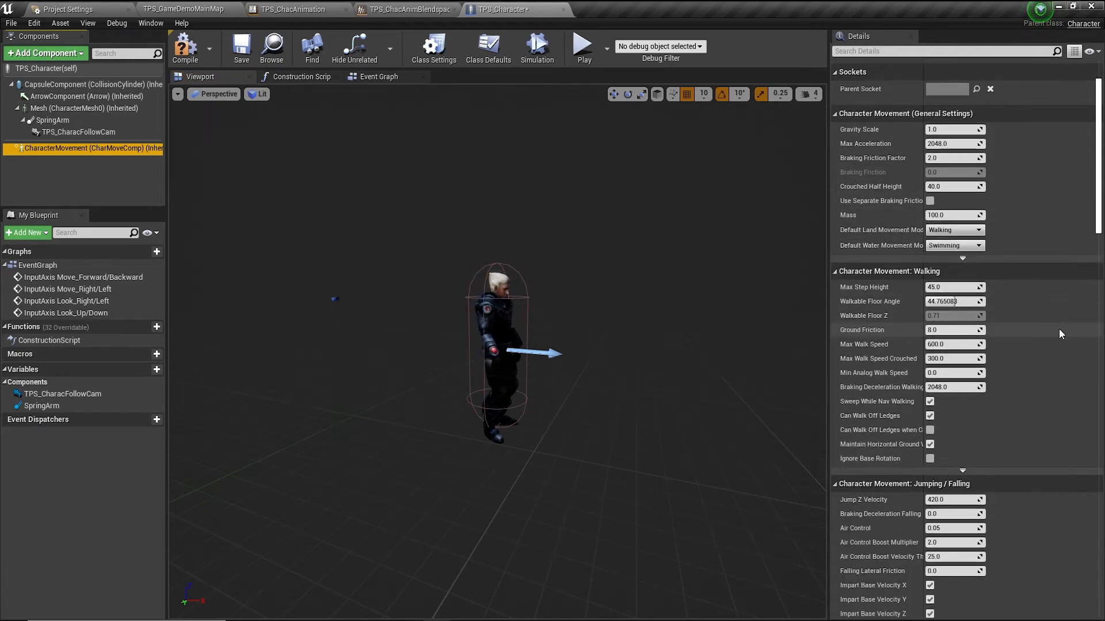
{"action": "scroll", "coordinate": [1059, 329], "scroll_direction": "down", "scroll_amount": 5}
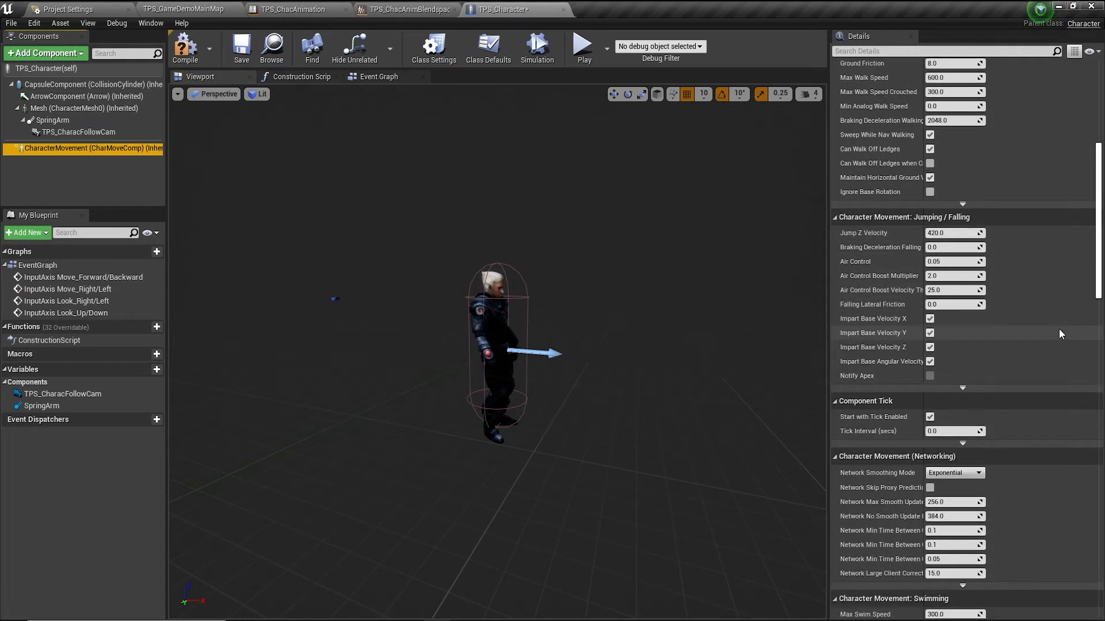
{"action": "scroll", "coordinate": [1058, 329], "scroll_direction": "down", "scroll_amount": 7}
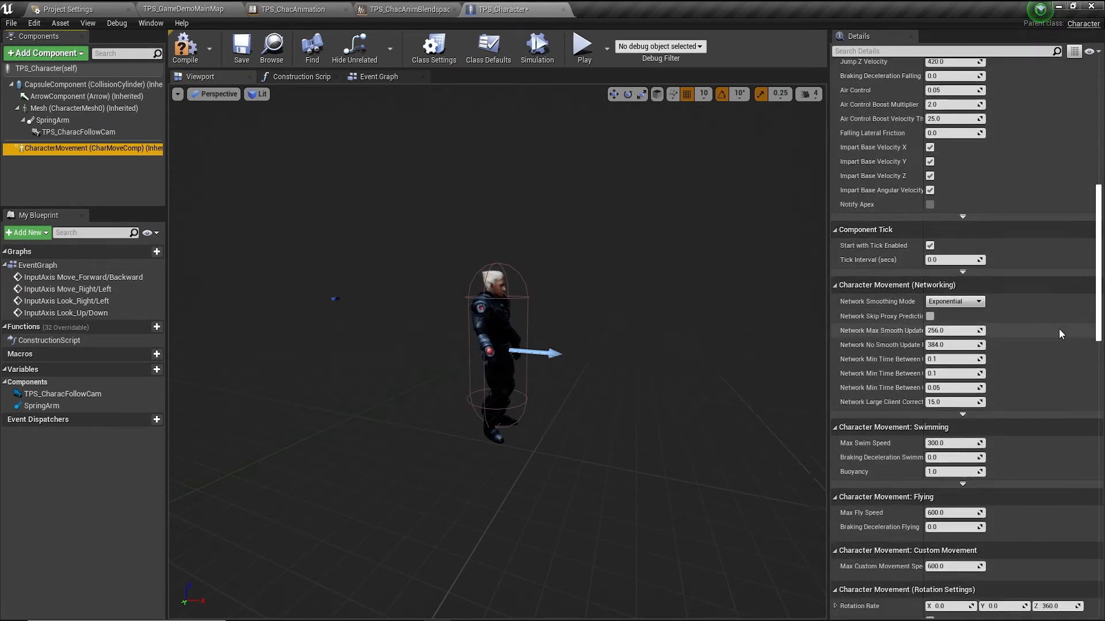
{"action": "scroll", "coordinate": [1058, 330], "scroll_direction": "down", "scroll_amount": 1}
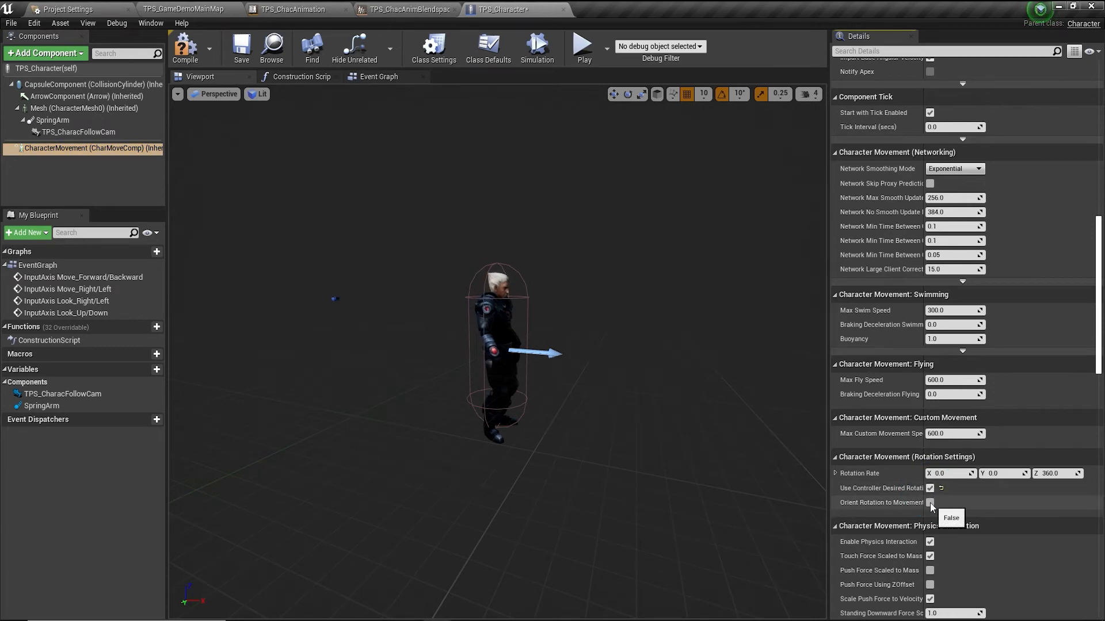
Compile and save the TPS_Character blueprint, and play-test moving forward, left, right and backward
{"action": "left_click", "coordinate": [185, 46]}
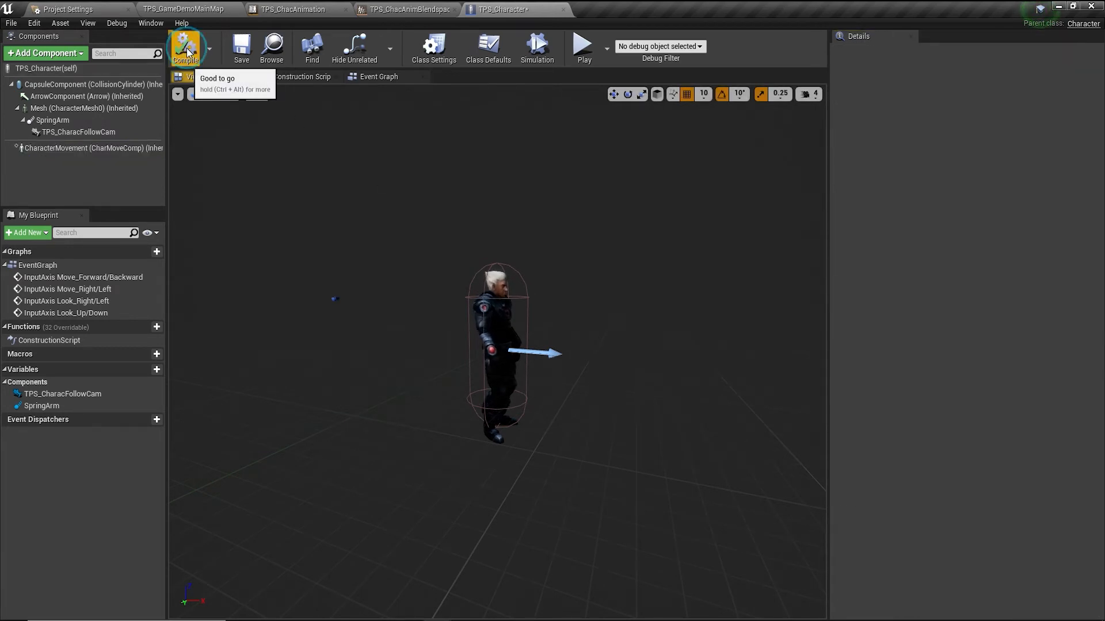
{"action": "left_click", "coordinate": [242, 60]}
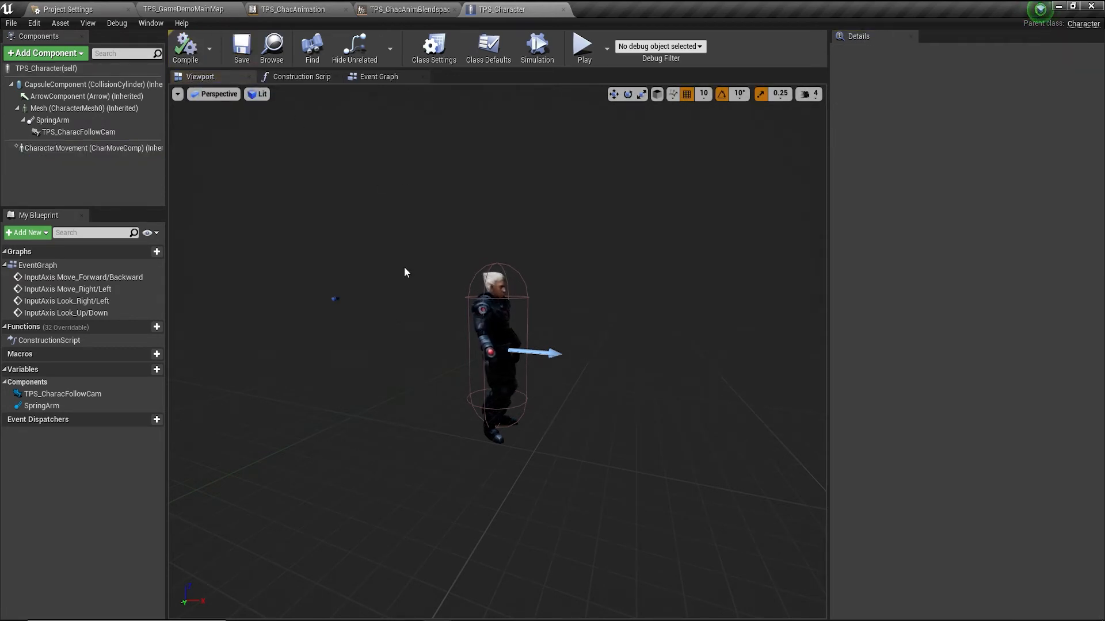
{"action": "left_click", "coordinate": [581, 45]}
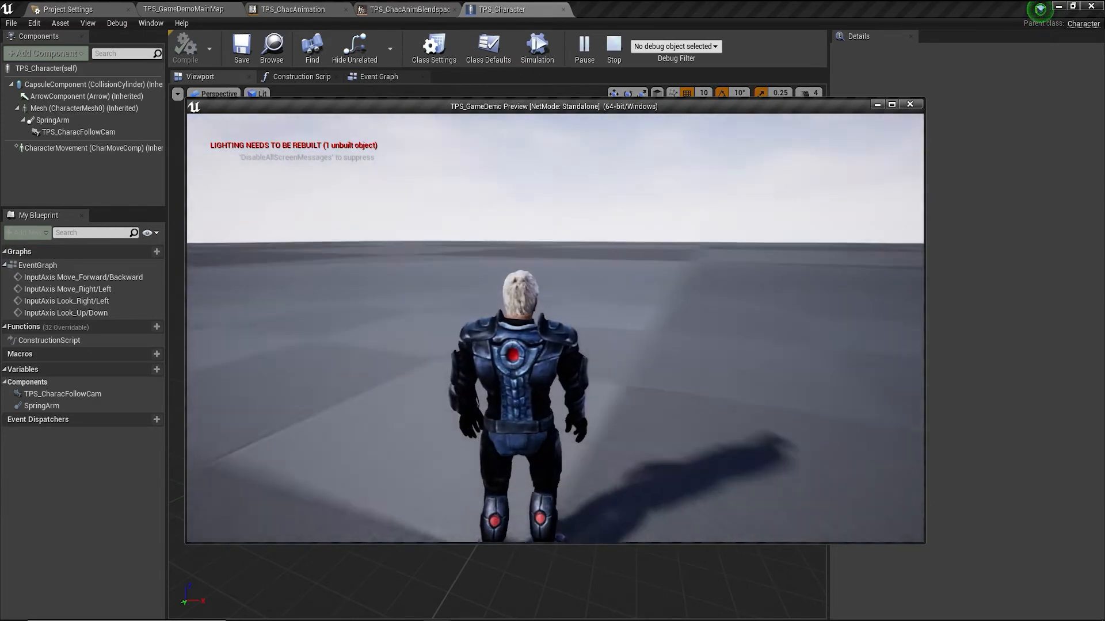
{"action": "key", "text": "w"}
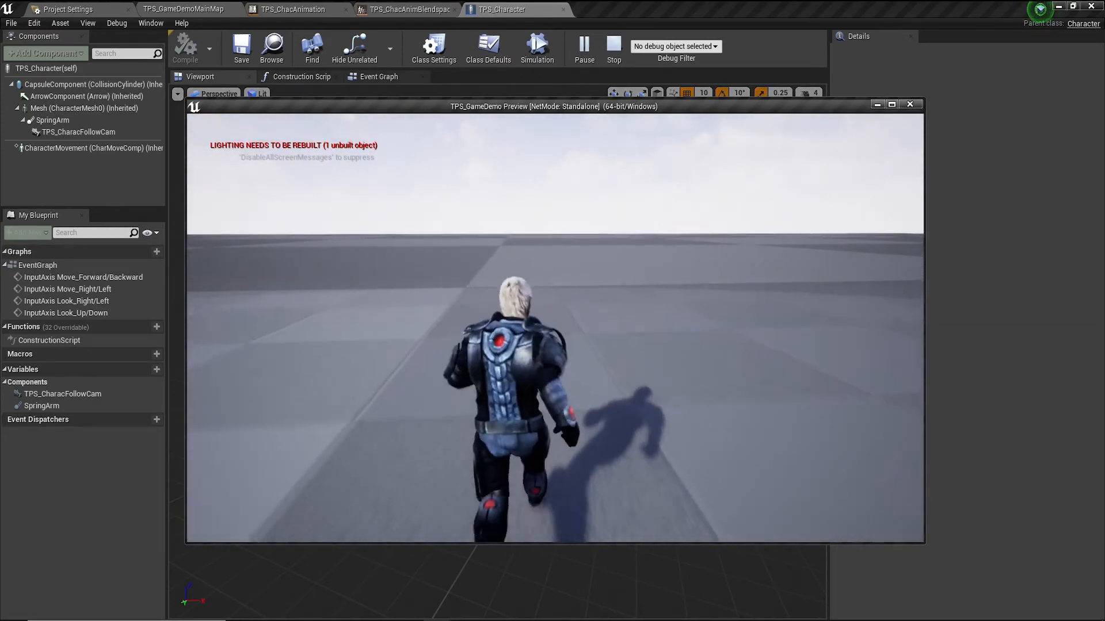
{"action": "key", "text": "a"}
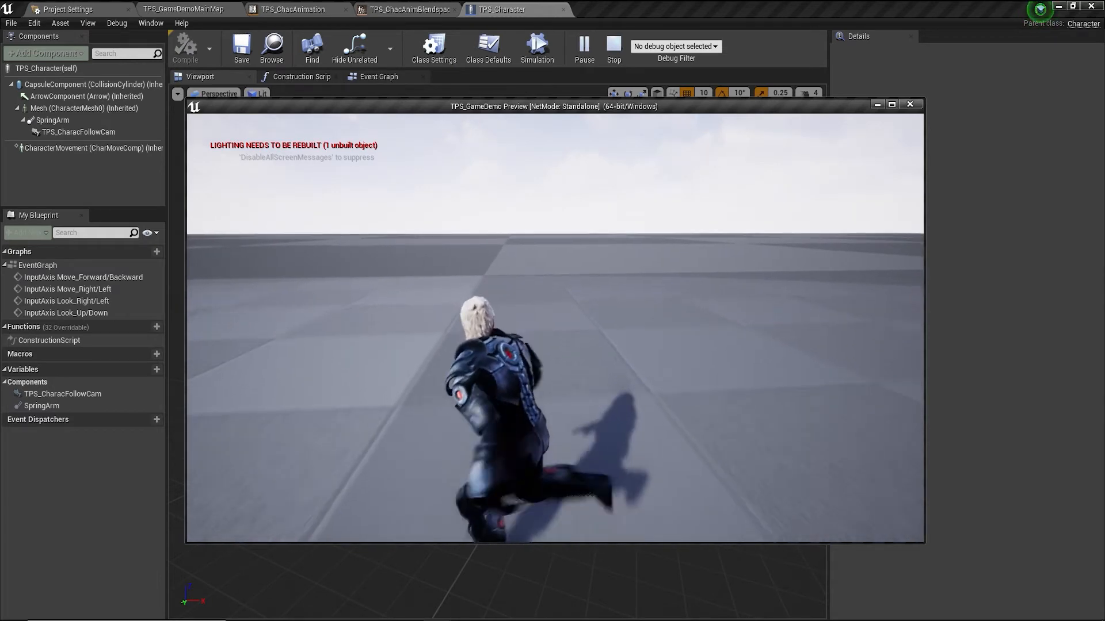
{"action": "key", "text": "d"}
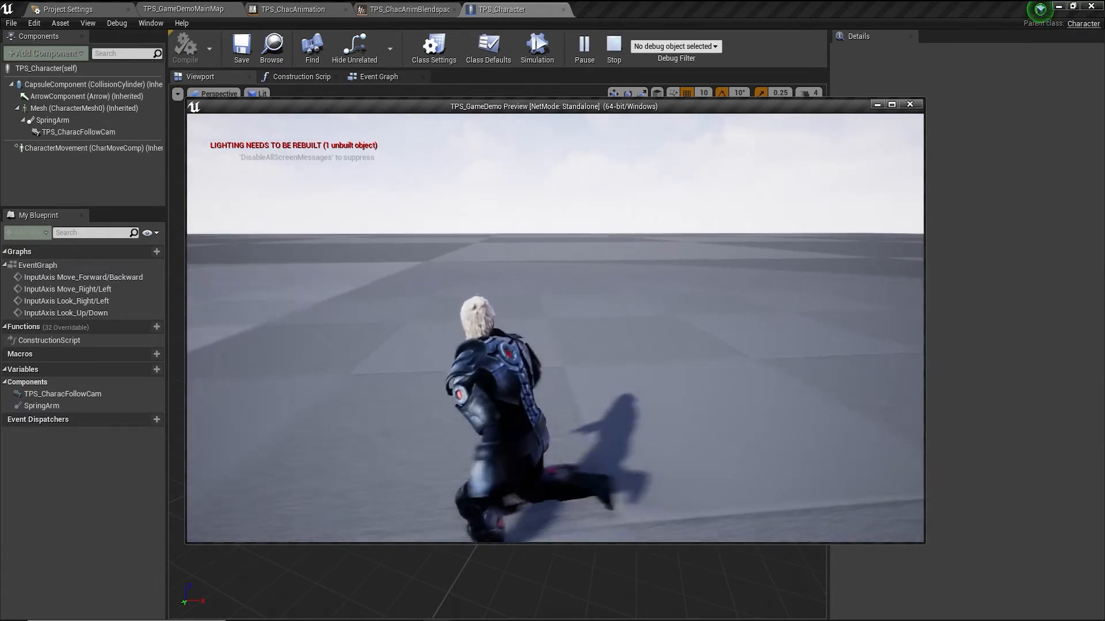
{"action": "key", "text": "s"}
{"action": "key", "text": "Escape"}
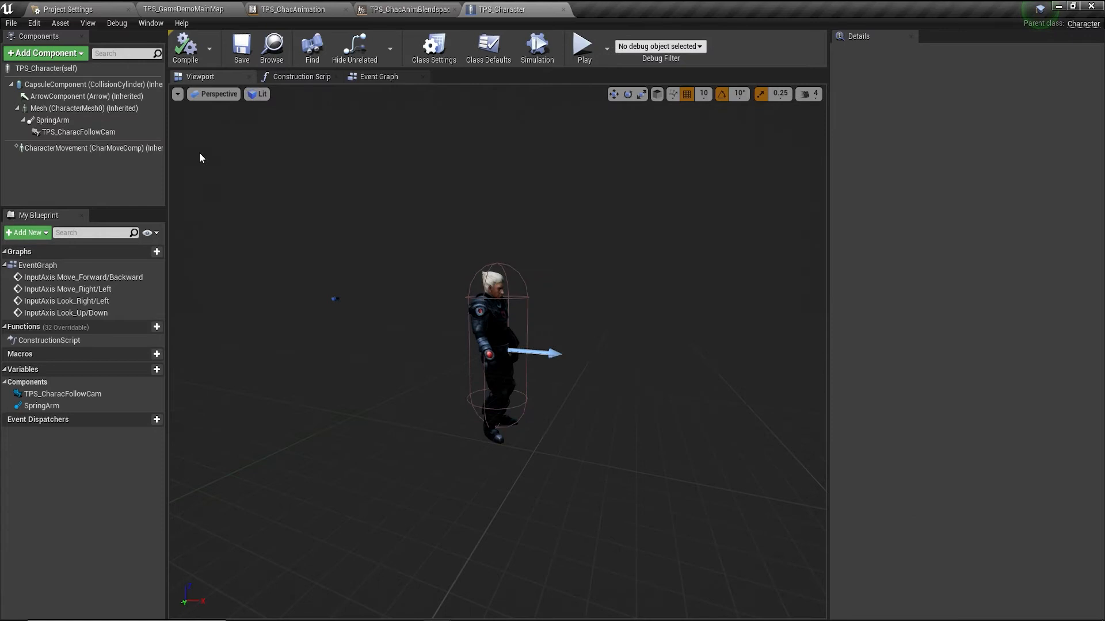
Look through the property settings of the Mesh, SpringArm and TPS_CharacFollowCam components in the TPS_Character blueprint
{"action": "left_click", "coordinate": [56, 109]}
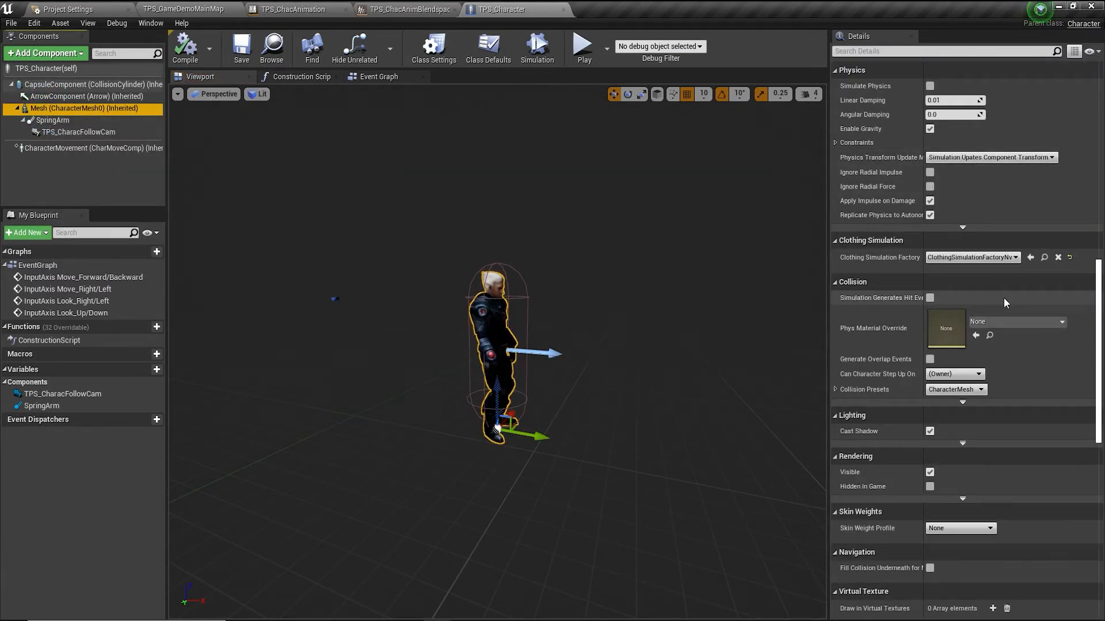
{"action": "left_click", "coordinate": [42, 121]}
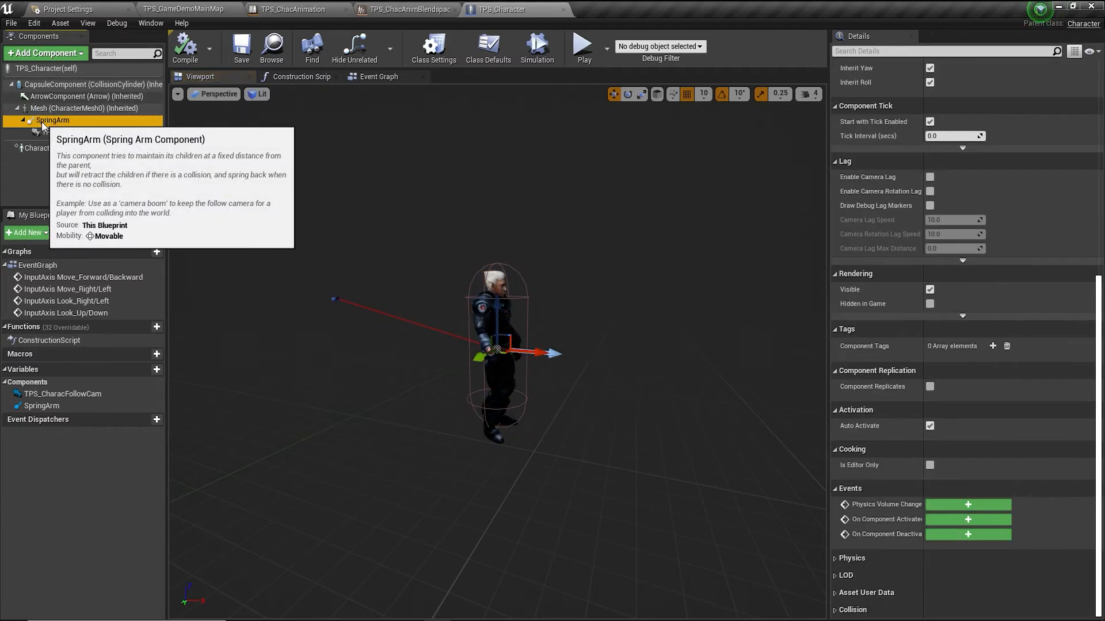
{"action": "left_click", "coordinate": [47, 112]}
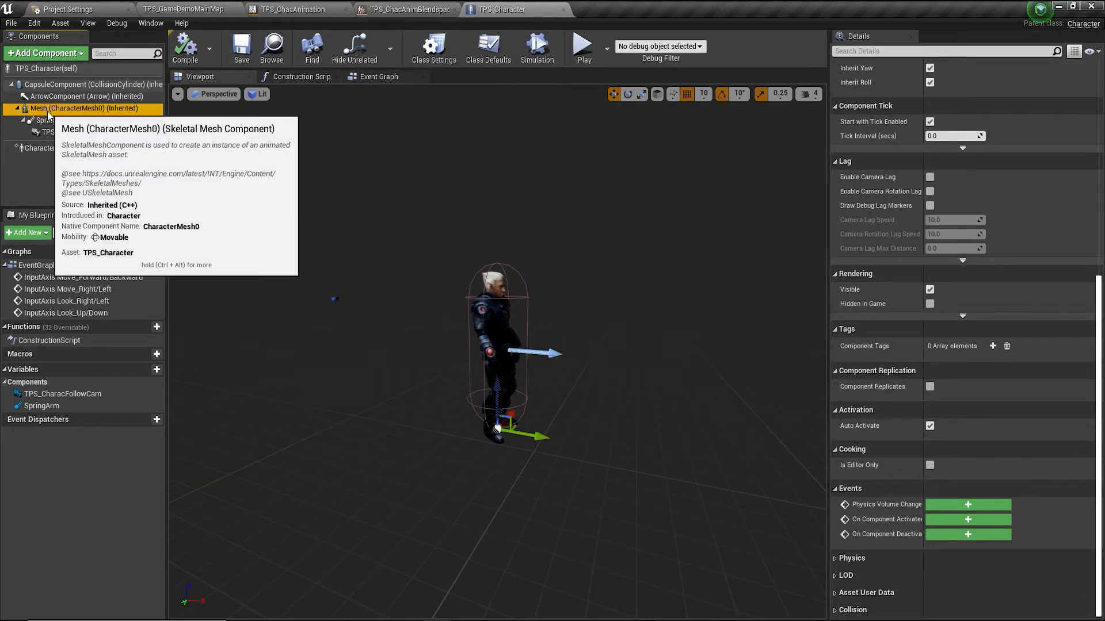
{"action": "scroll", "coordinate": [1000, 360], "scroll_direction": "down", "scroll_amount": 3}
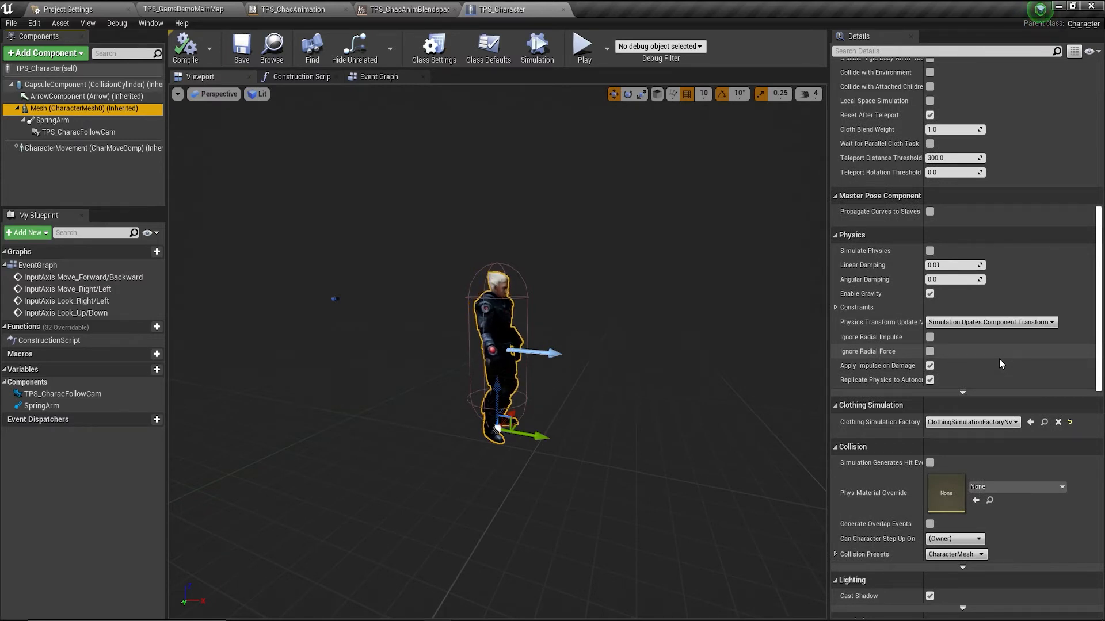
{"action": "scroll", "coordinate": [974, 336], "scroll_direction": "up", "scroll_amount": 3}
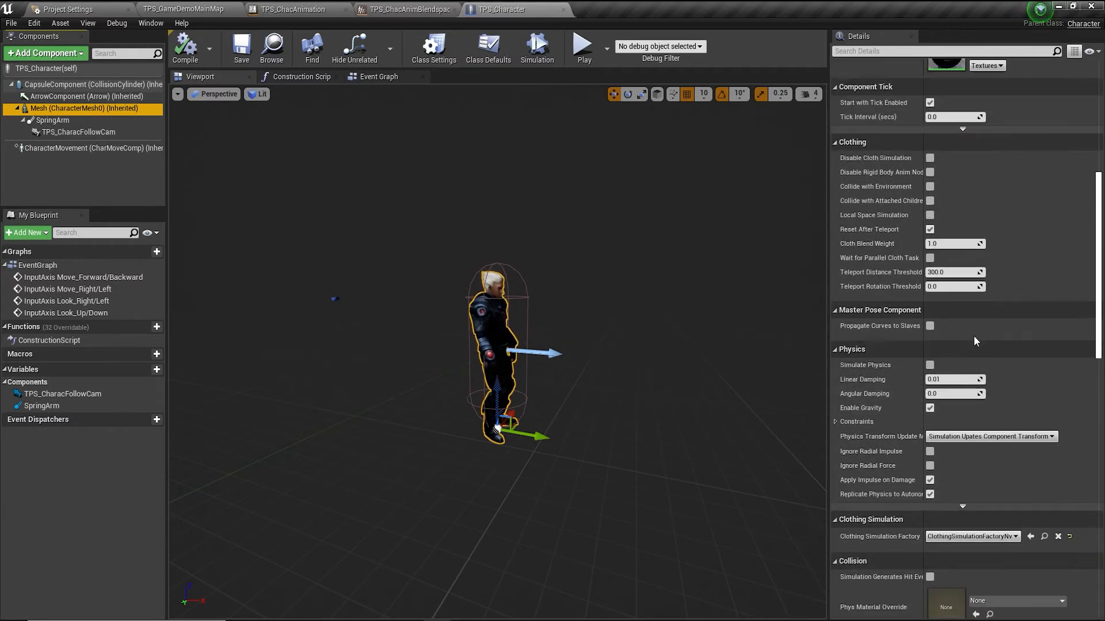
{"action": "scroll", "coordinate": [973, 336], "scroll_direction": "up", "scroll_amount": 5}
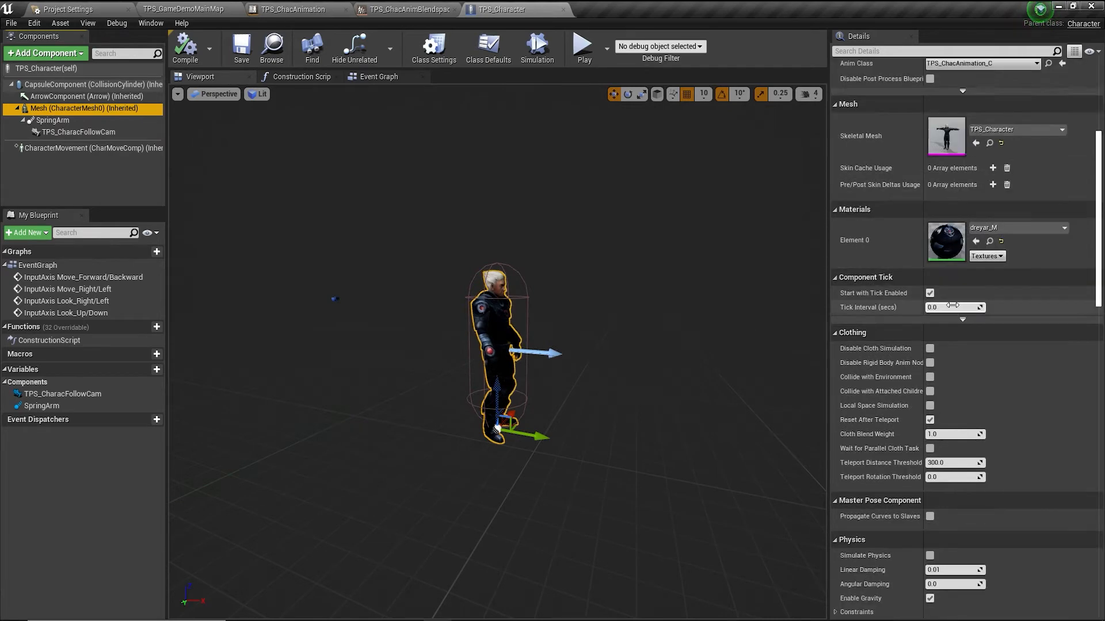
{"action": "scroll", "coordinate": [952, 305], "scroll_direction": "up", "scroll_amount": 3}
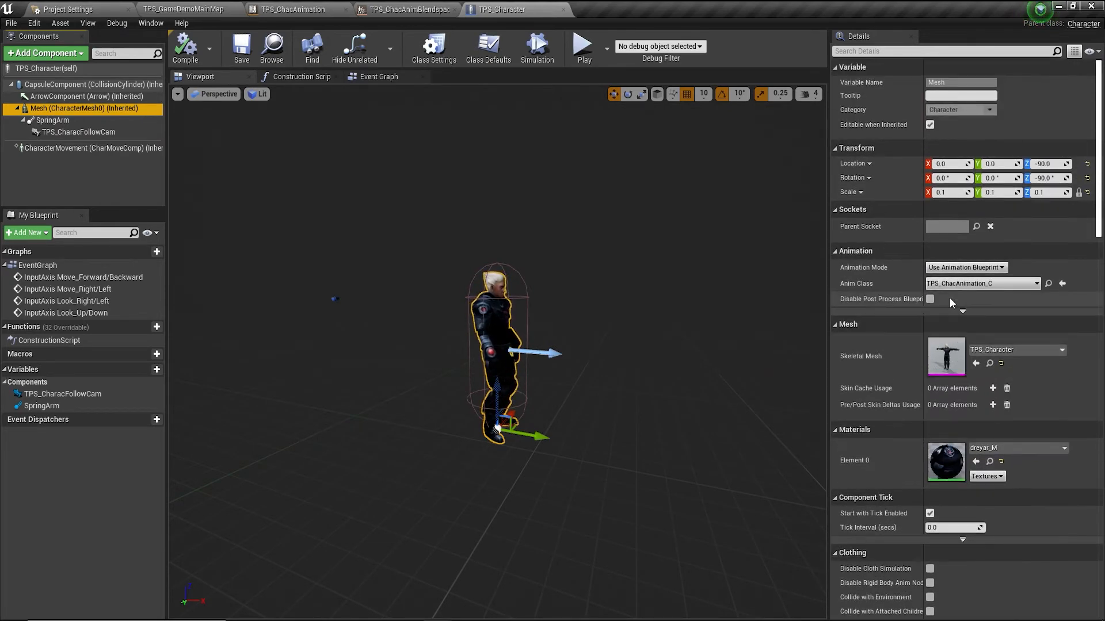
{"action": "scroll", "coordinate": [949, 298], "scroll_direction": "down", "scroll_amount": 3}
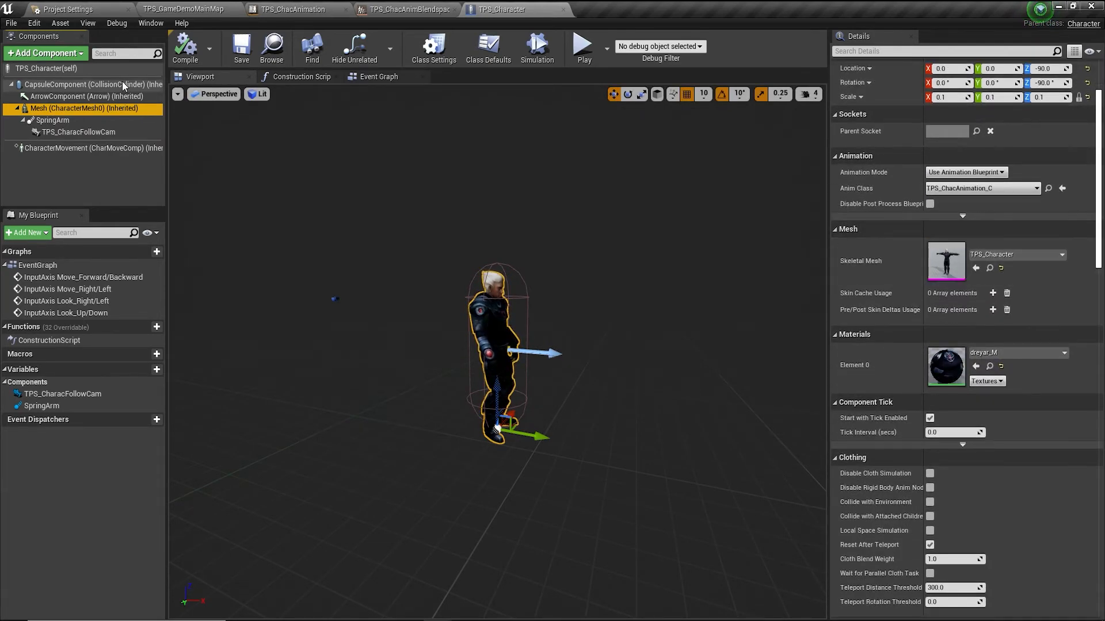
{"action": "left_click", "coordinate": [53, 120]}
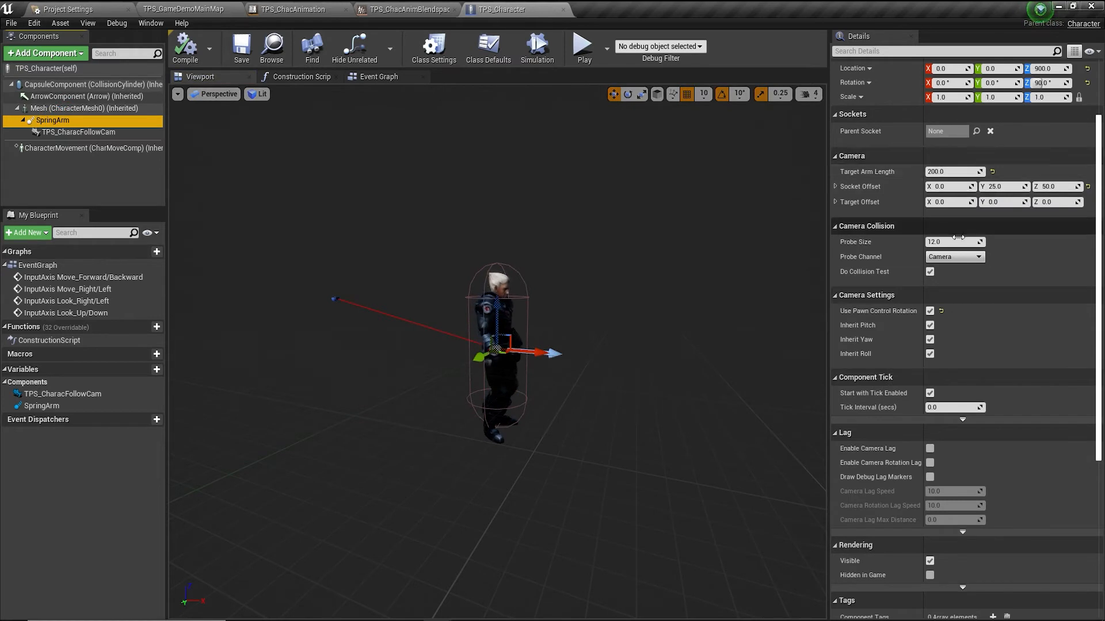
{"action": "scroll", "coordinate": [959, 265], "scroll_direction": "down", "scroll_amount": 1}
{"action": "scroll", "coordinate": [959, 266], "scroll_direction": "down", "scroll_amount": 6}
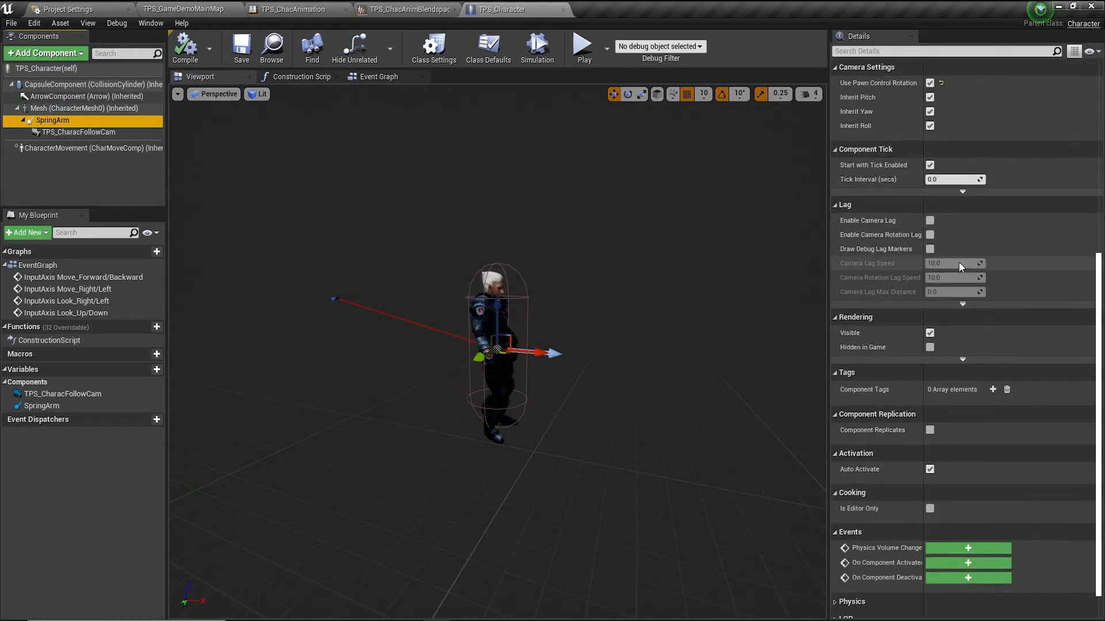
{"action": "left_click", "coordinate": [46, 132]}
Enable Use Controller Rotation Pitch in the Pawn settings of TPS_Character(self) and compile the blueprint
{"action": "left_click", "coordinate": [41, 68]}
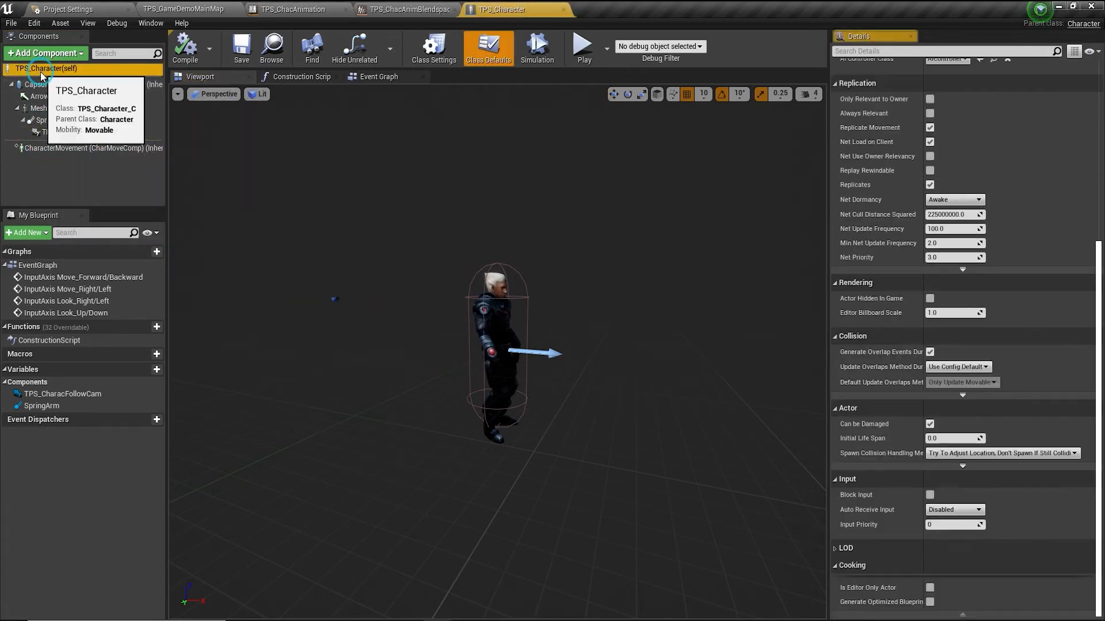
{"action": "scroll", "coordinate": [922, 293], "scroll_direction": "up", "scroll_amount": 2}
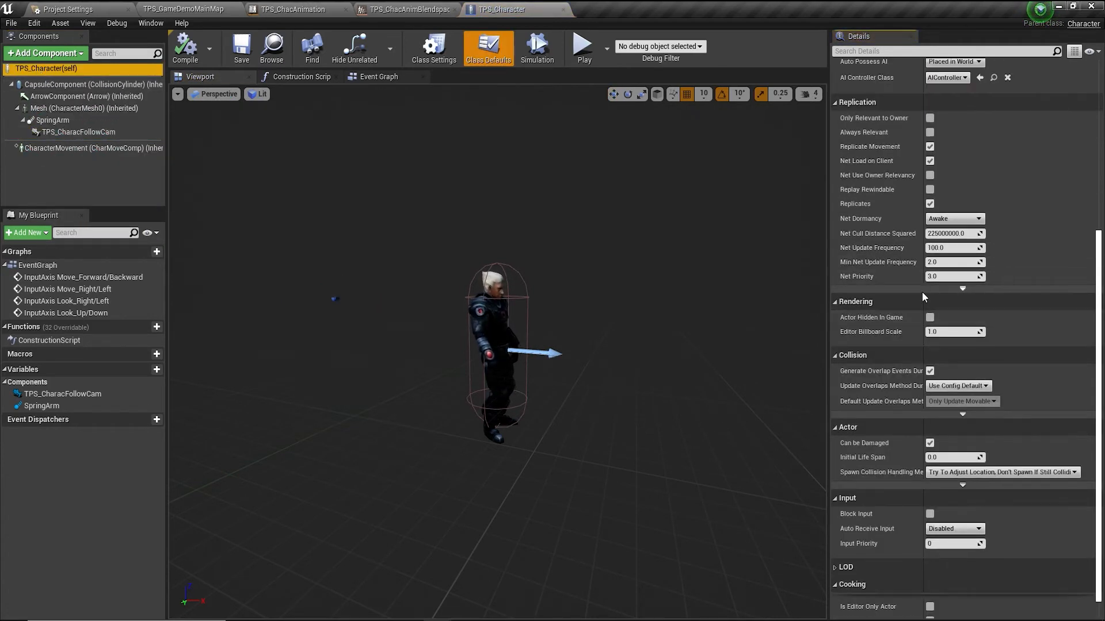
{"action": "scroll", "coordinate": [922, 293], "scroll_direction": "up", "scroll_amount": 3}
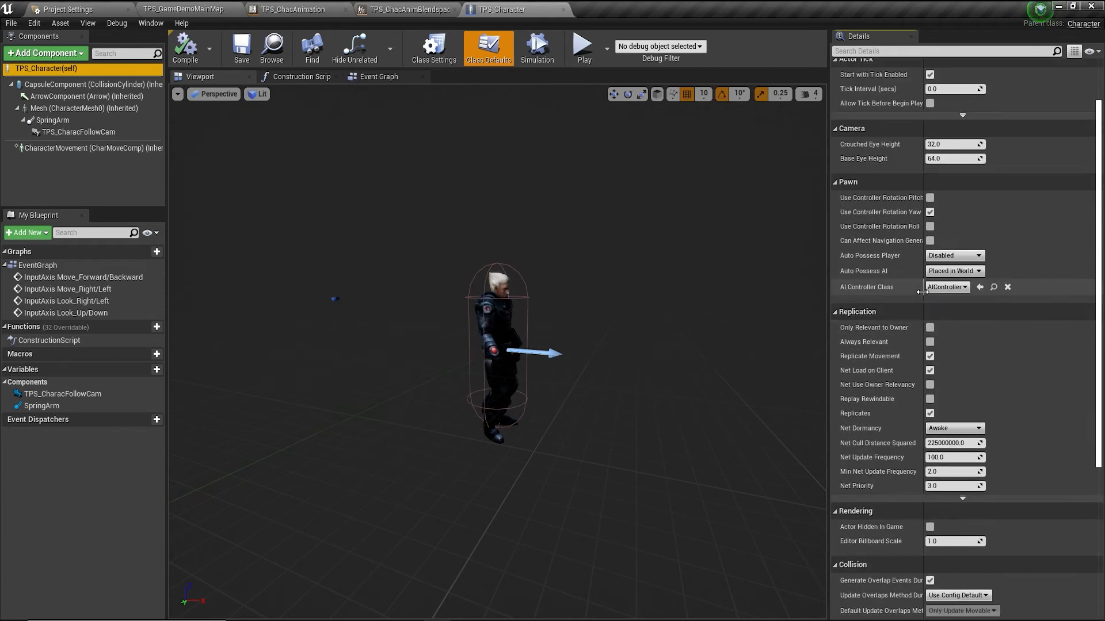
{"action": "scroll", "coordinate": [922, 293], "scroll_direction": "up", "scroll_amount": 1}
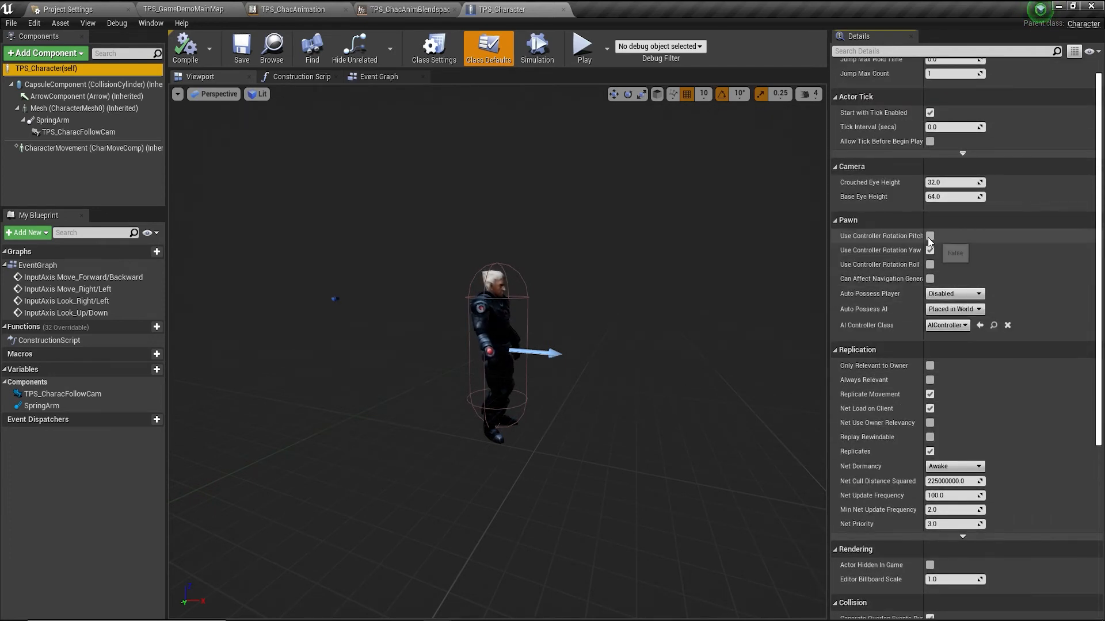
{"action": "left_click", "coordinate": [929, 236]}
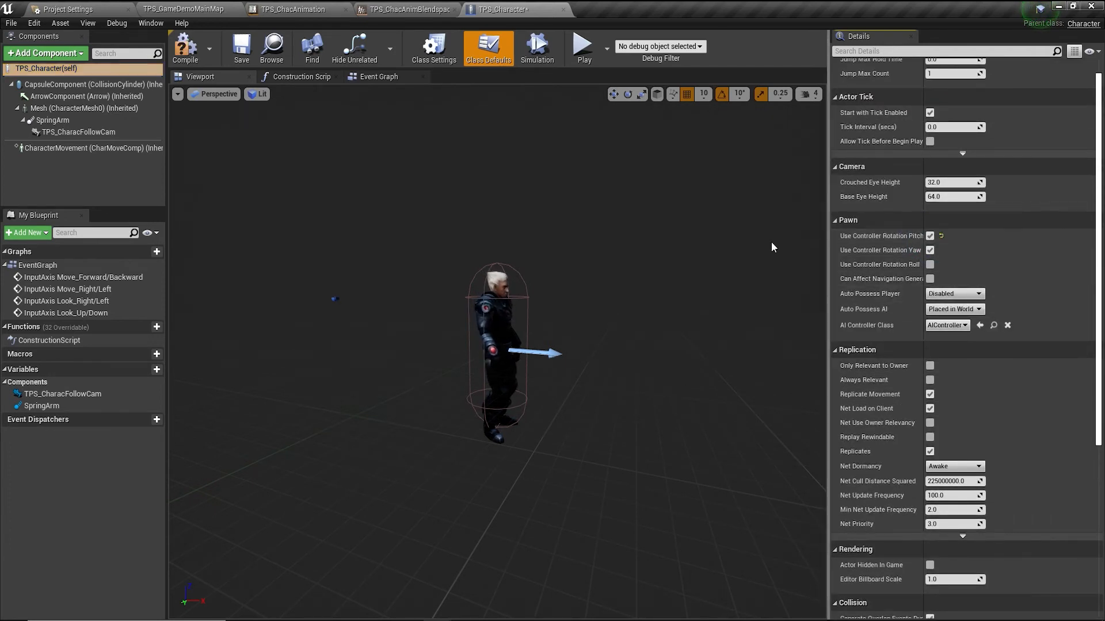
{"action": "left_click", "coordinate": [173, 55]}
Play-test the character's forward and right movement with Use Controller Rotation Pitch enabled, and stop the preview
{"action": "left_click", "coordinate": [583, 48]}
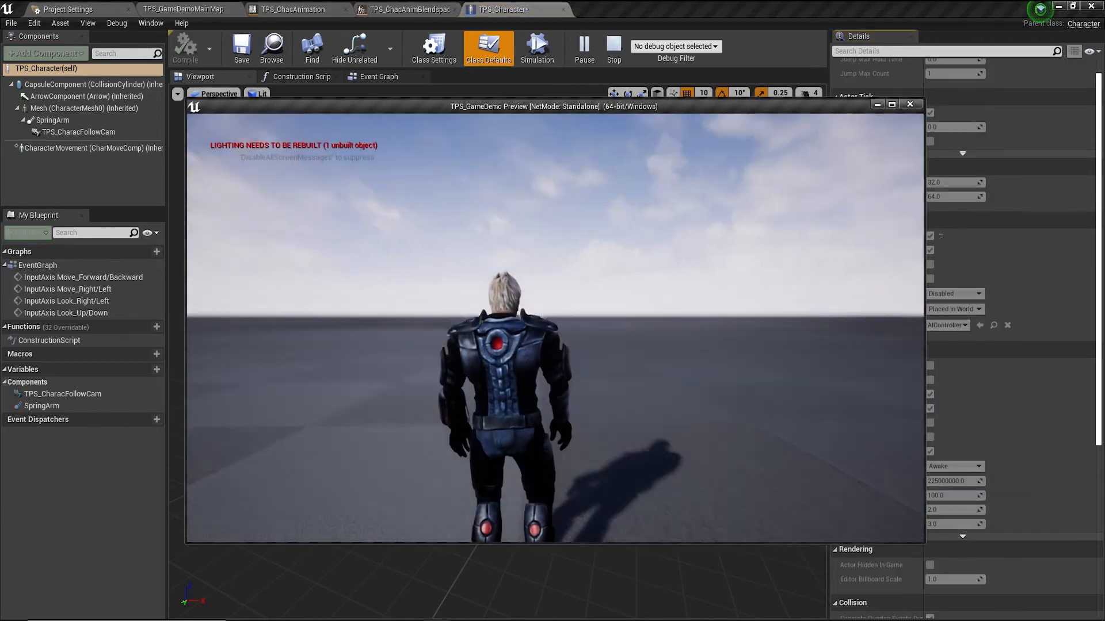
{"action": "key", "text": "w"}
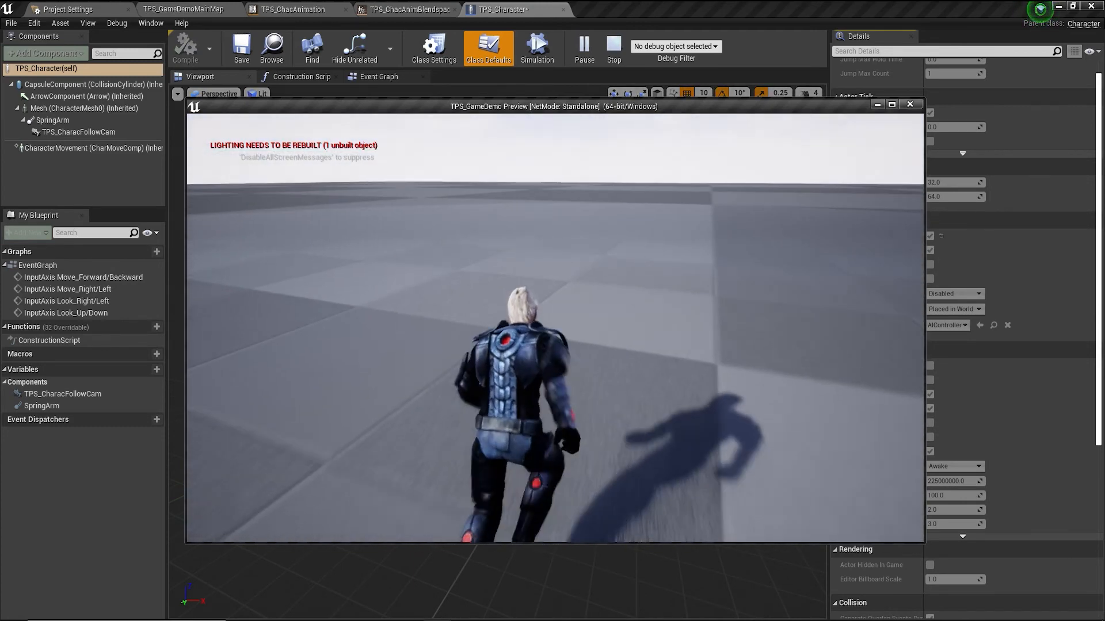
{"action": "key", "text": "d"}
{"action": "key", "text": "Escape"}
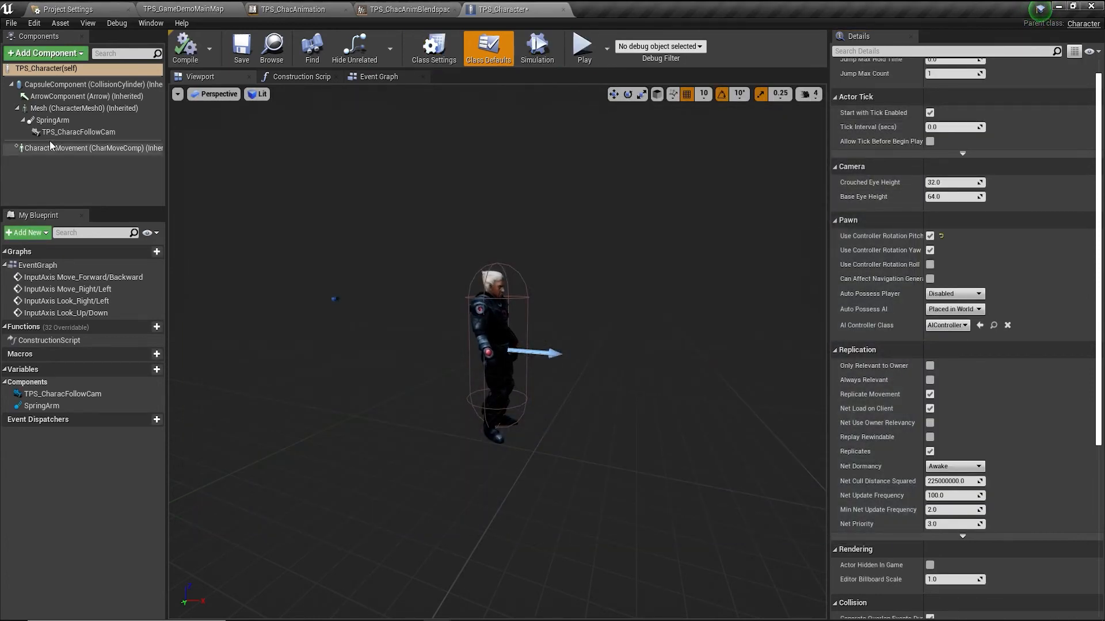
Disable Use Controller Rotation Pitch and Use Controller Rotation Yaw for TPS_Character(self), and compile and save the blueprint
{"action": "left_click", "coordinate": [72, 133]}
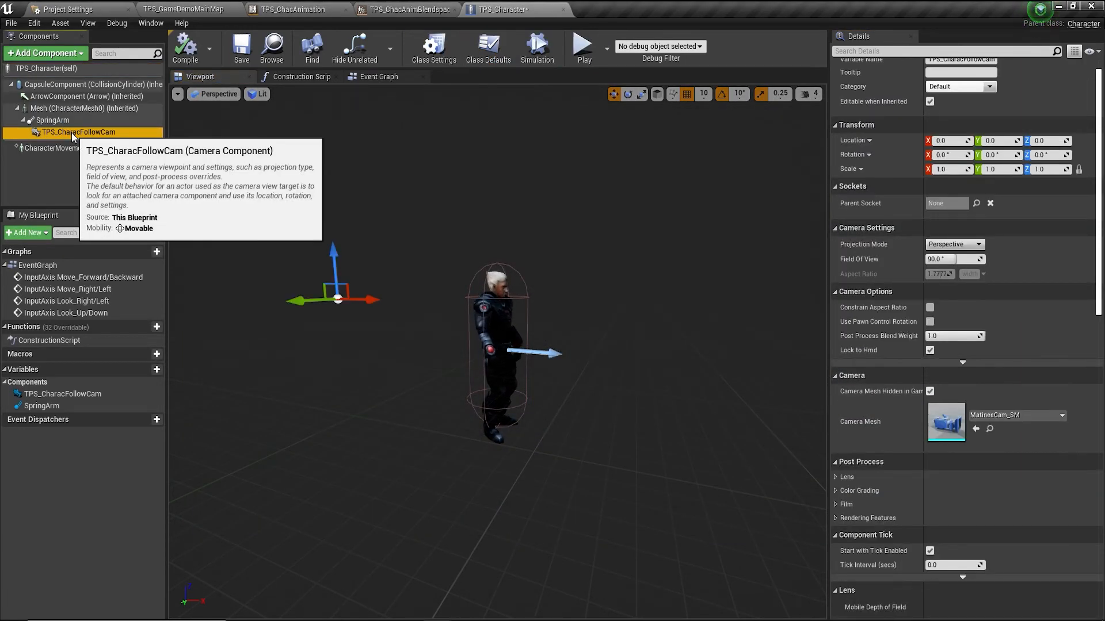
{"action": "left_click", "coordinate": [29, 68]}
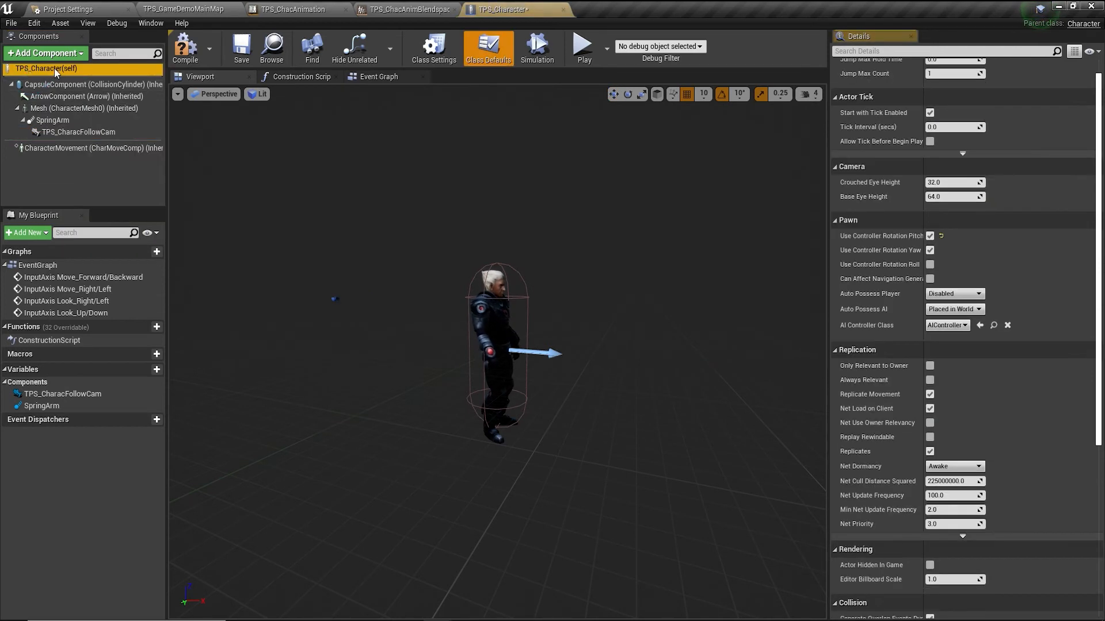
{"action": "left_click", "coordinate": [930, 236]}
{"action": "left_click", "coordinate": [929, 251]}
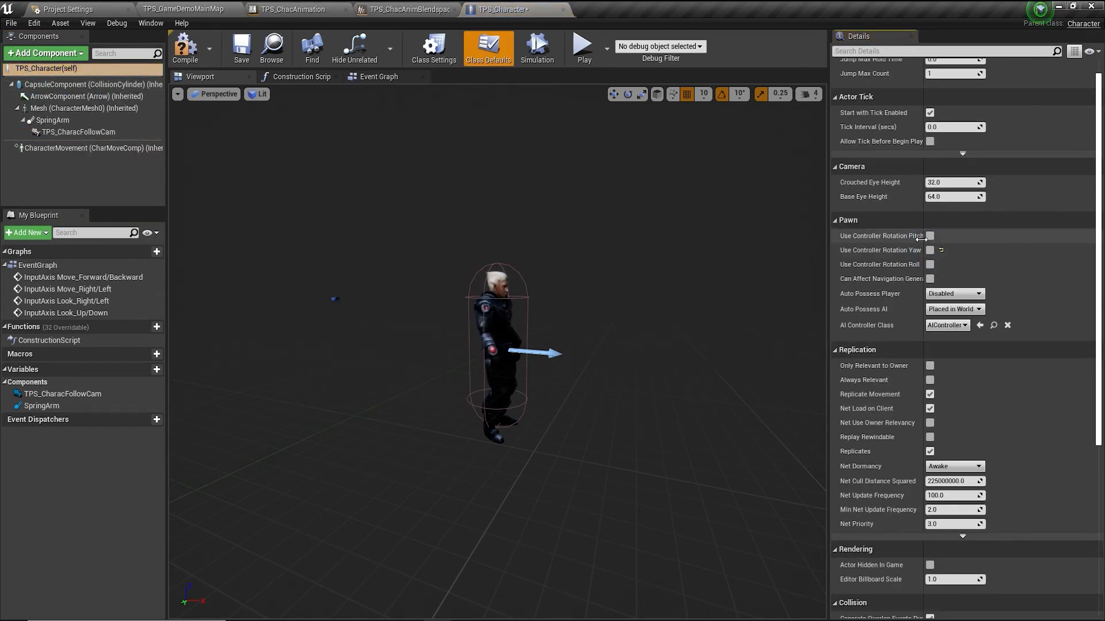
{"action": "left_click", "coordinate": [192, 53]}
{"action": "left_click", "coordinate": [242, 47]}
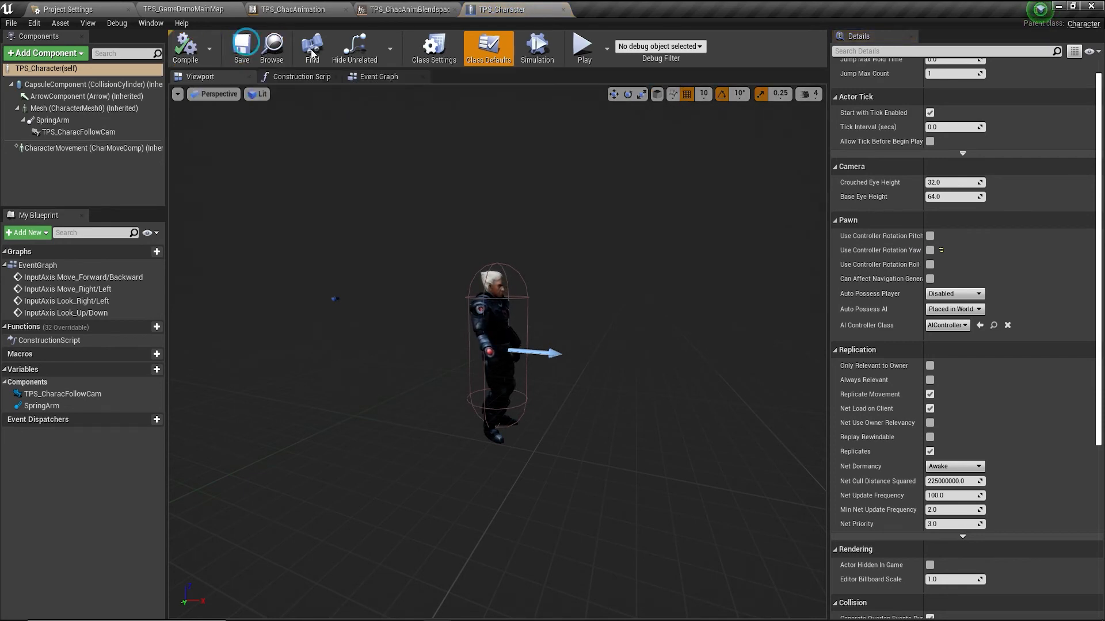
Play-test running forward, backward, left and right with Use Controller Rotation Yaw disabled
{"action": "left_click", "coordinate": [584, 51]}
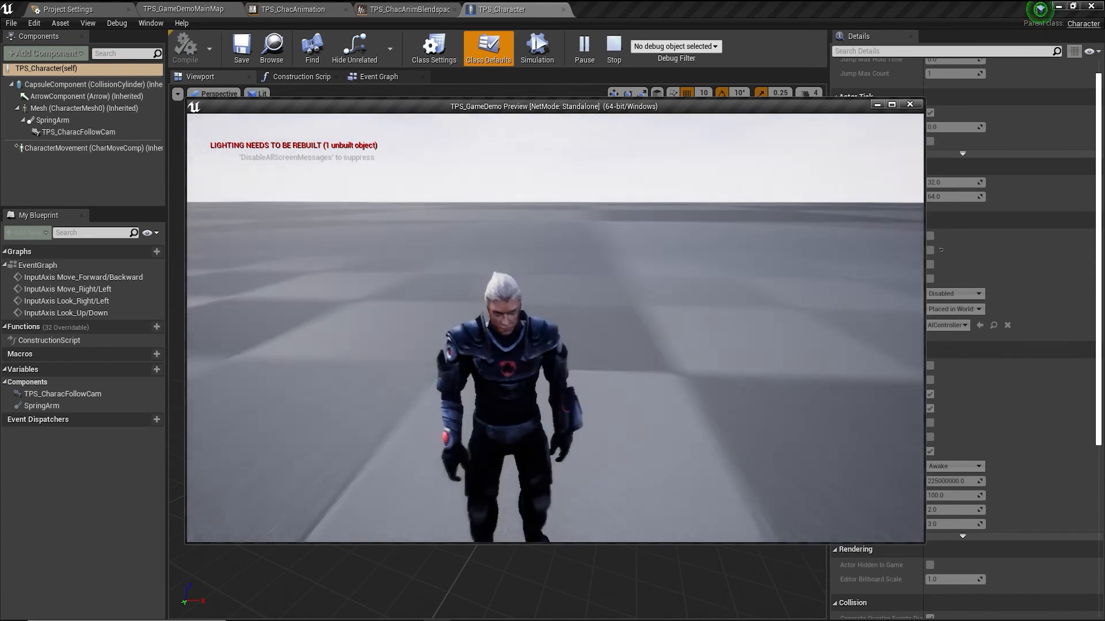
{"action": "key", "text": "w"}
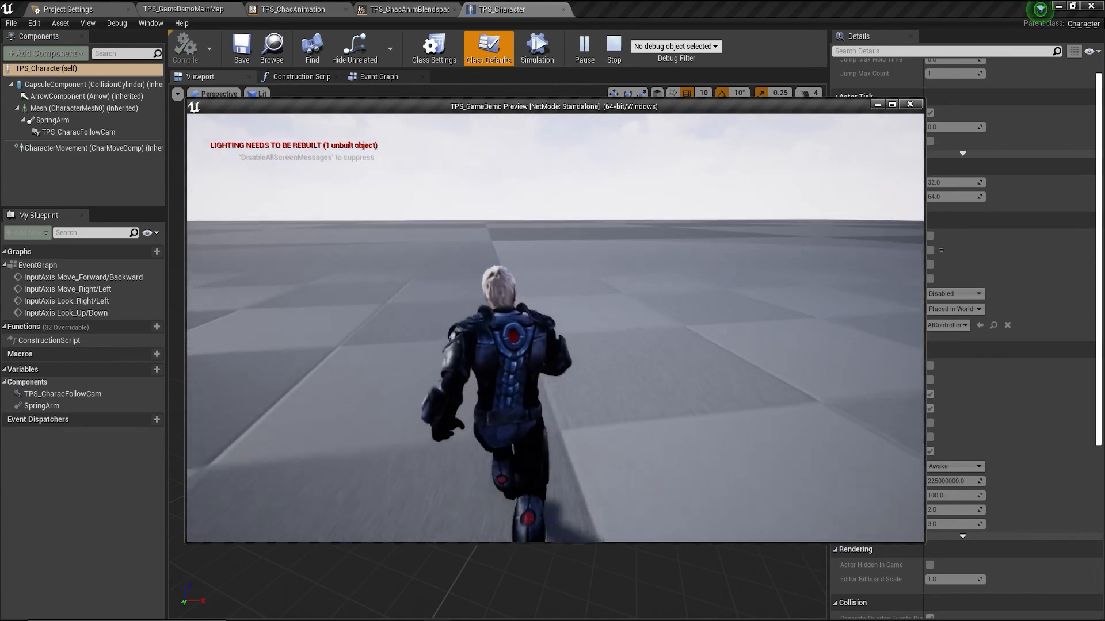
{"action": "key", "text": "s"}
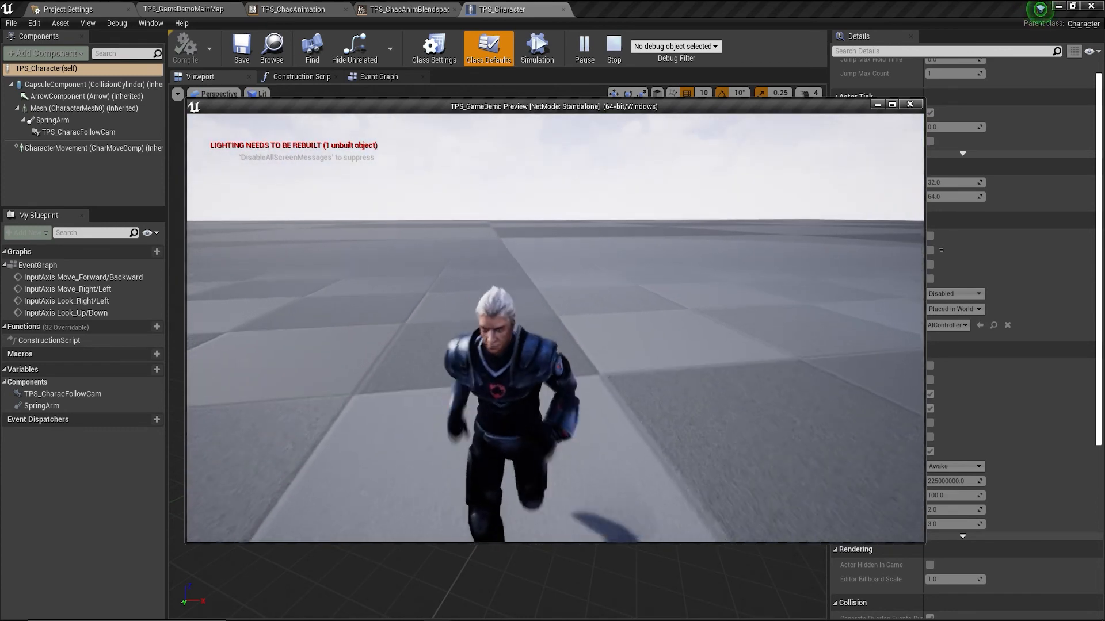
{"action": "key", "text": "a"}
{"action": "key", "text": "d"}
{"action": "key", "text": "a"}
{"action": "key", "text": "s"}
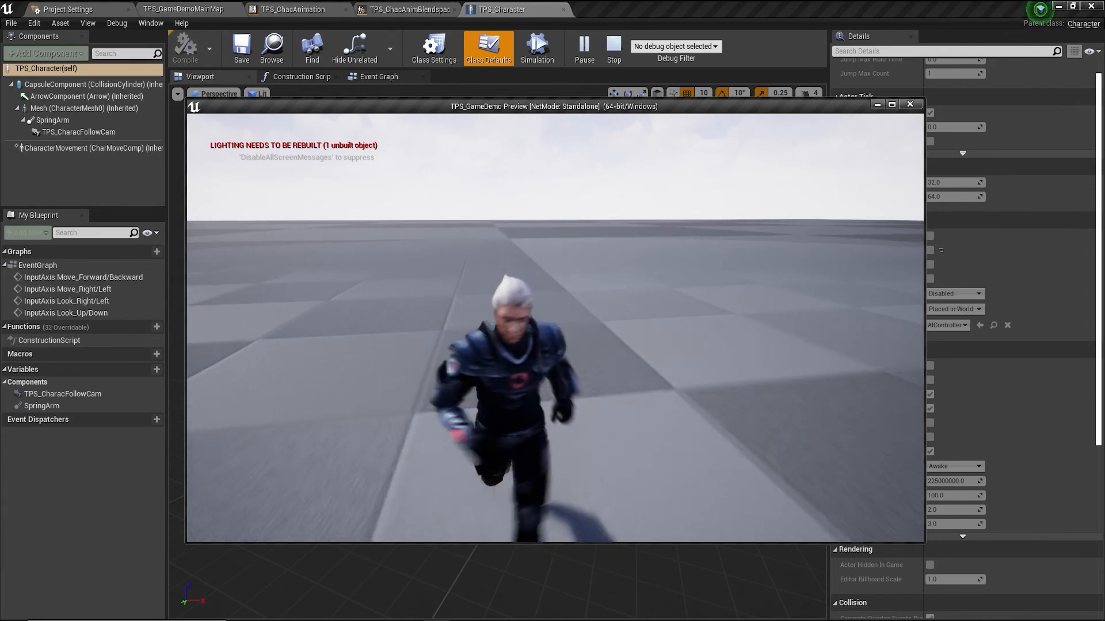
{"action": "key", "text": "w"}
{"action": "key", "text": "s"}
{"action": "key", "text": "w"}
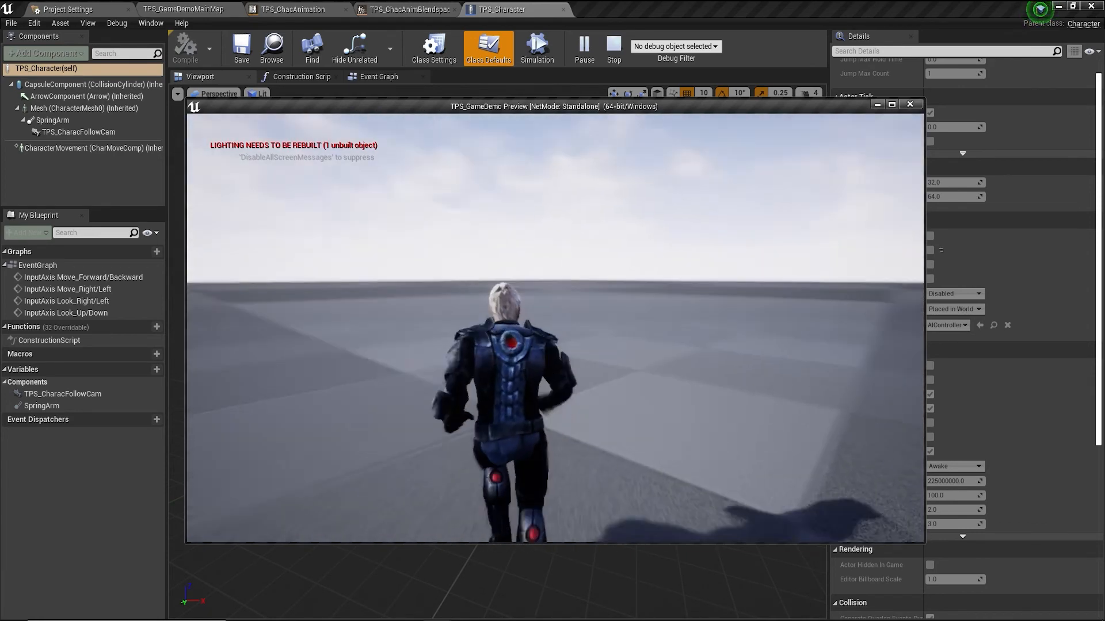